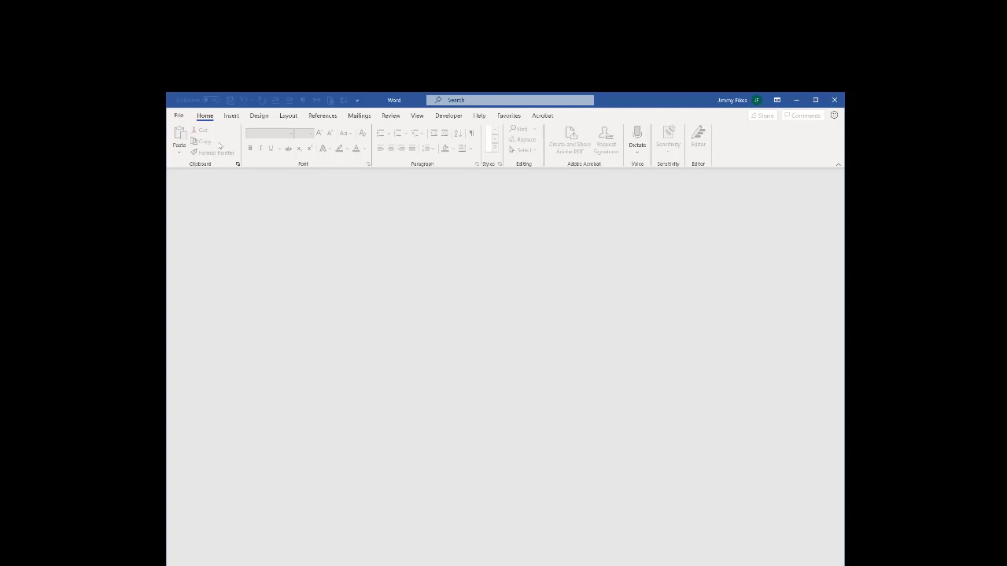
# Create a blank document and write the sentence "Whatever you type will go here."
pyautogui.hotkey('ctrl', 'n')
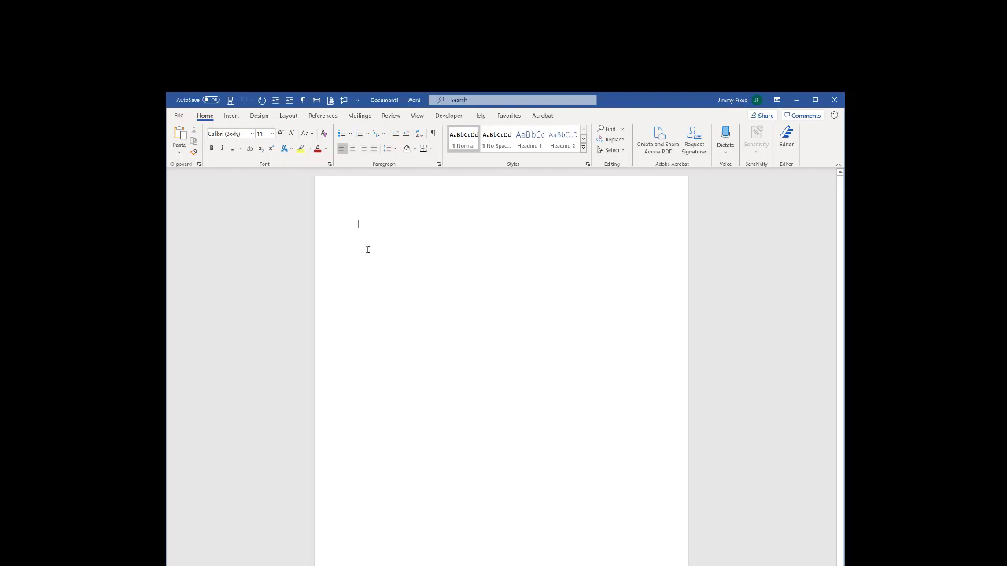
pyautogui.write('W')
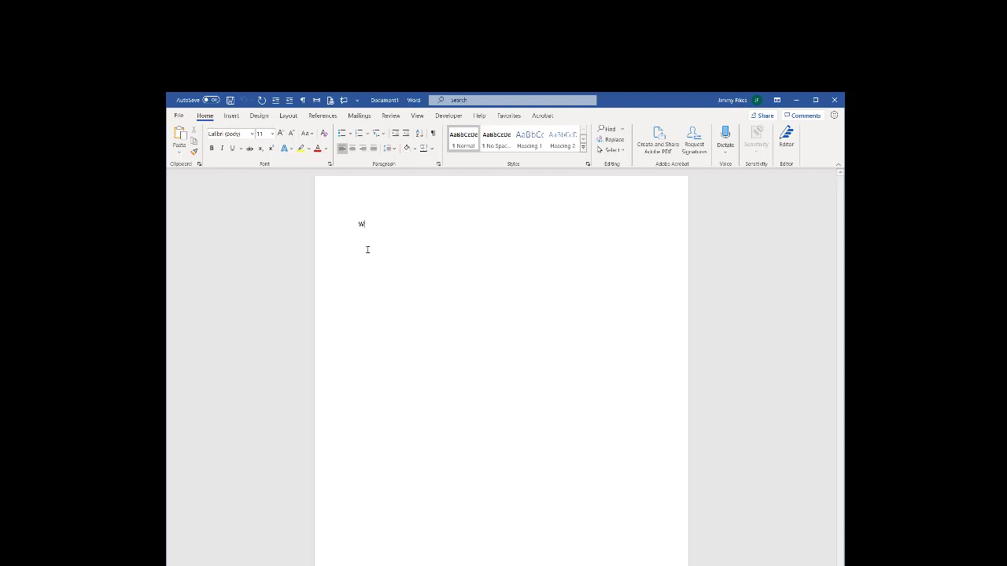
pyautogui.write('hatever you ')
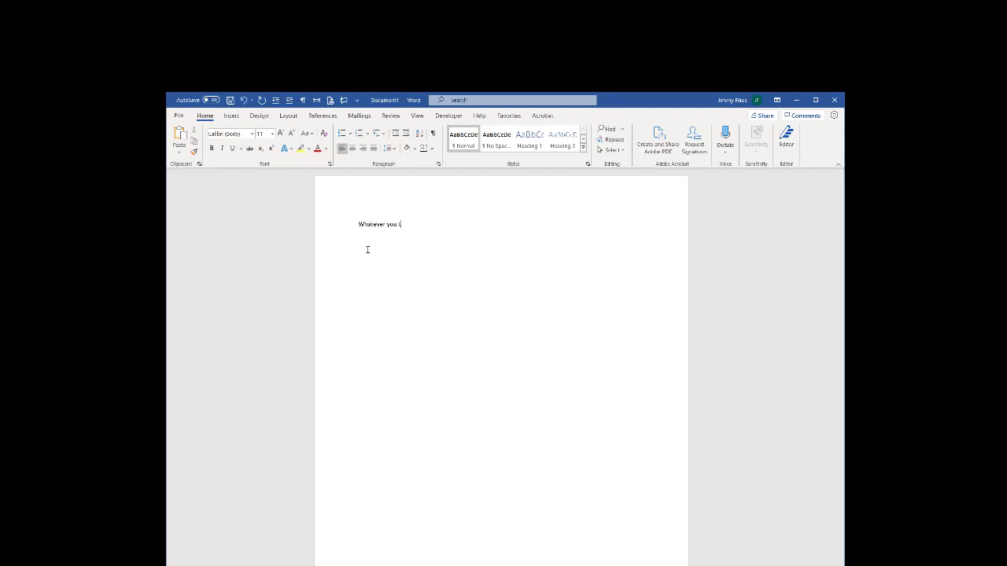
pyautogui.write('type will go here.')
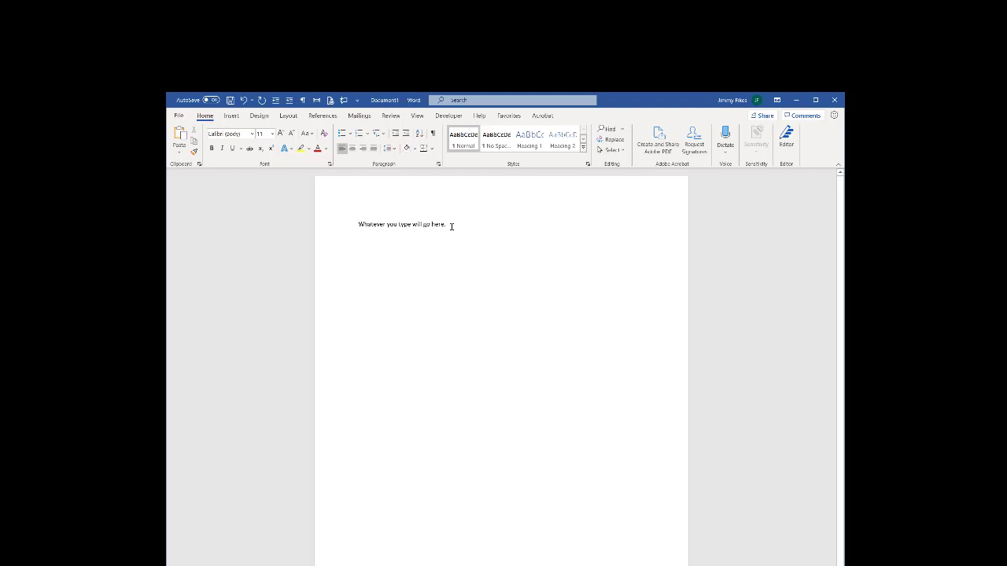
# Add "asdf" filler text after the end and before the beginning of the sentence
pyautogui.write('asdl')
pyautogui.write('asdlasdlasd')
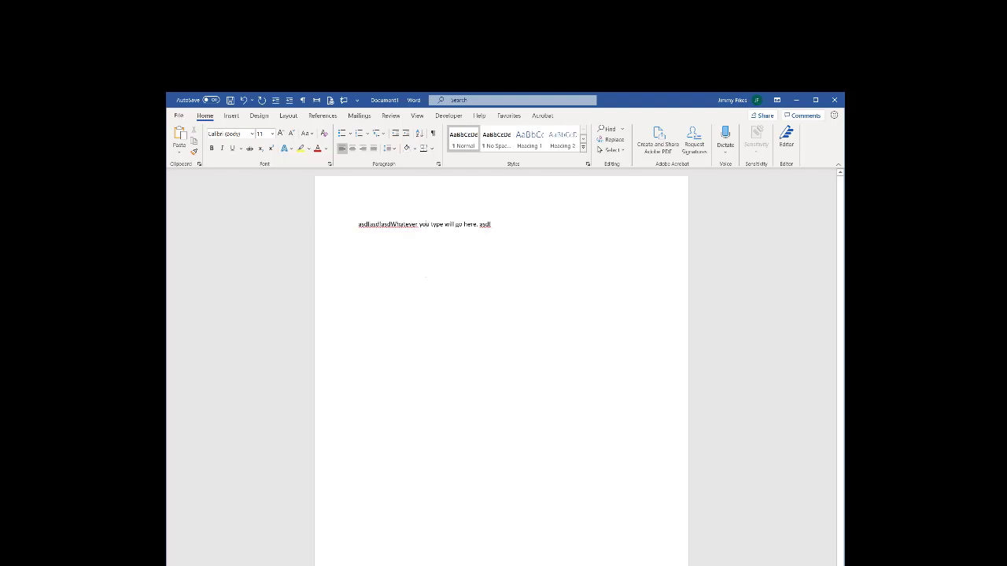
pyautogui.write('uasdlasdfasdl')
# Create a second blank document
pyautogui.click(180, 117)
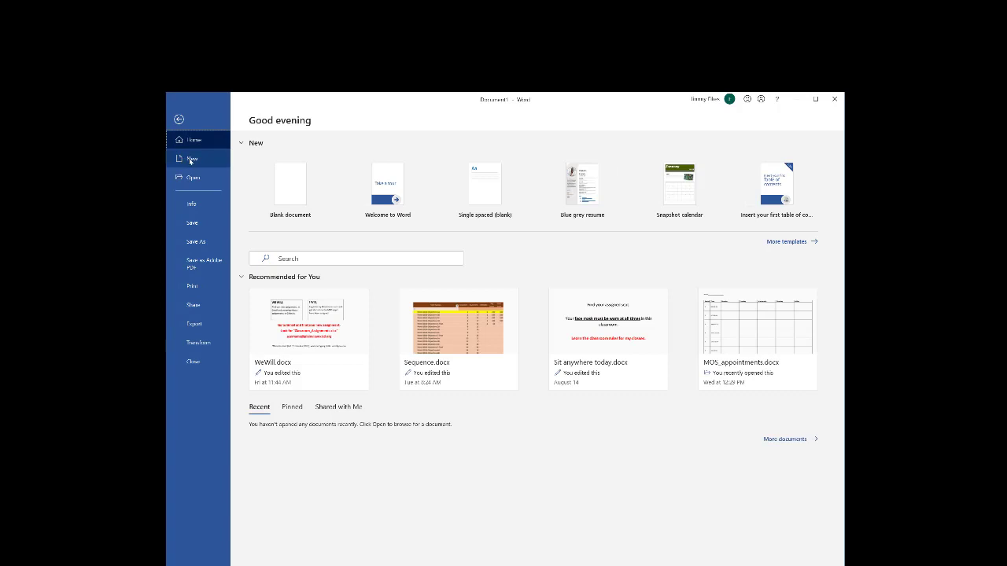
pyautogui.click(191, 160)
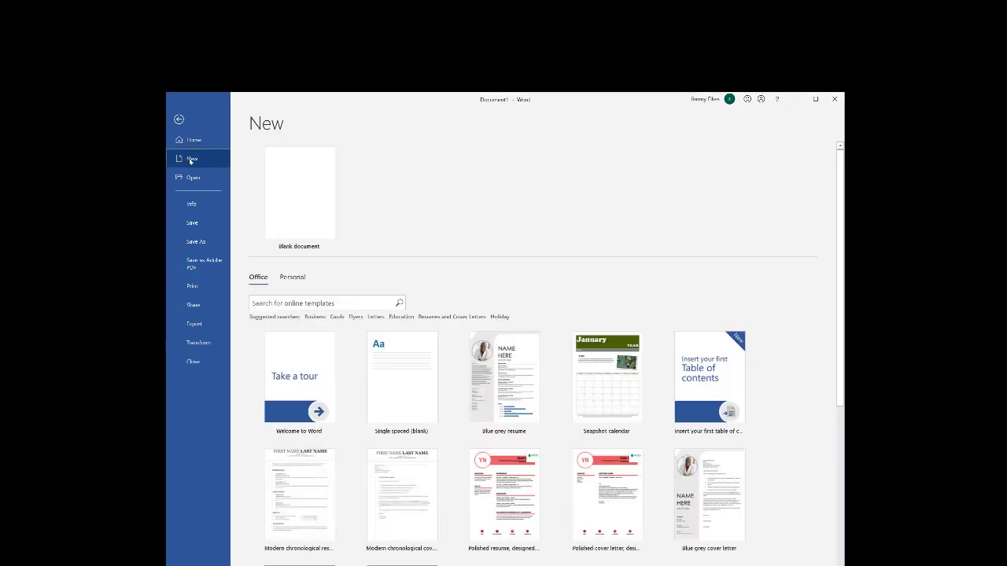
pyautogui.click(299, 191)
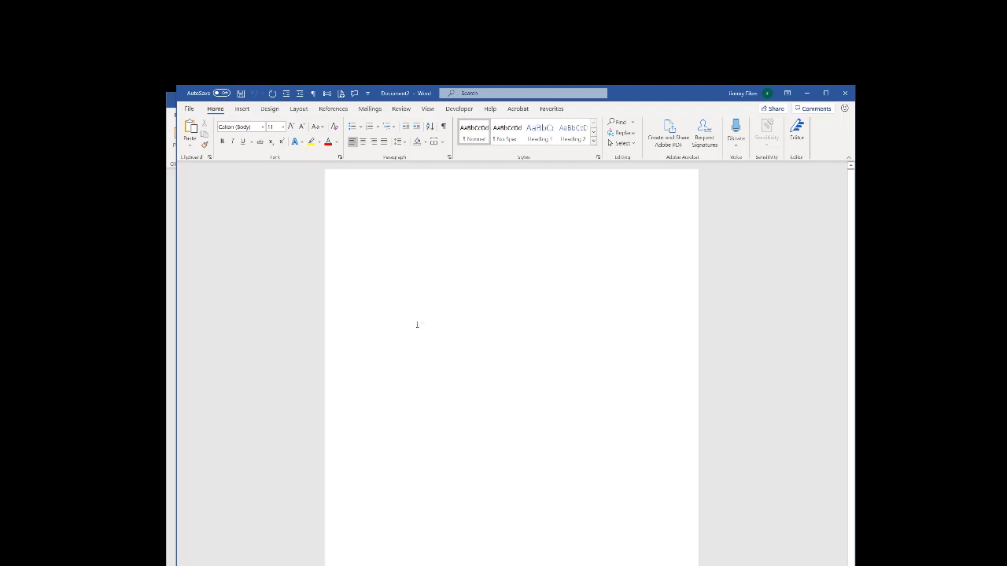
# Create a new document from the Education brochure template
pyautogui.click(189, 109)
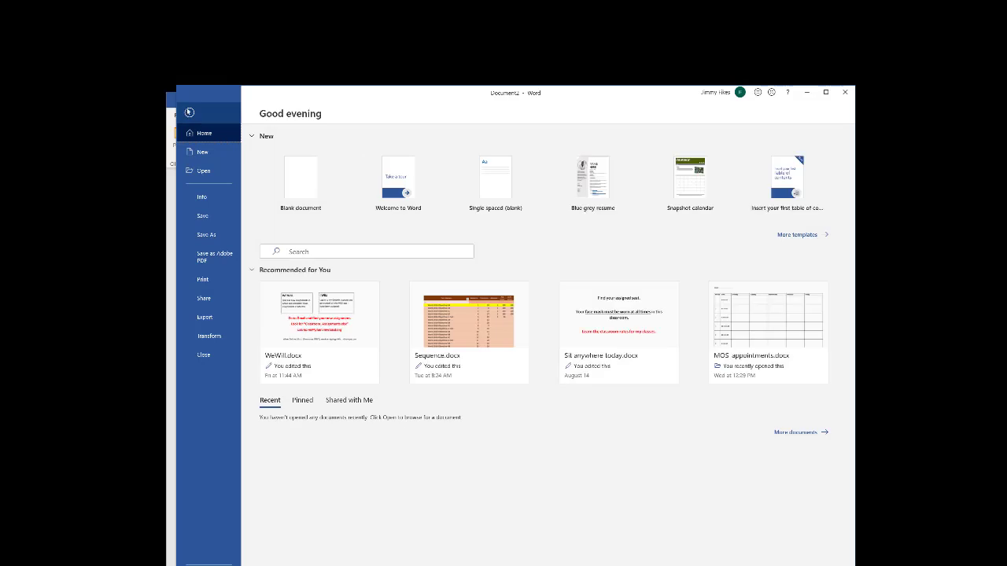
pyautogui.click(209, 152)
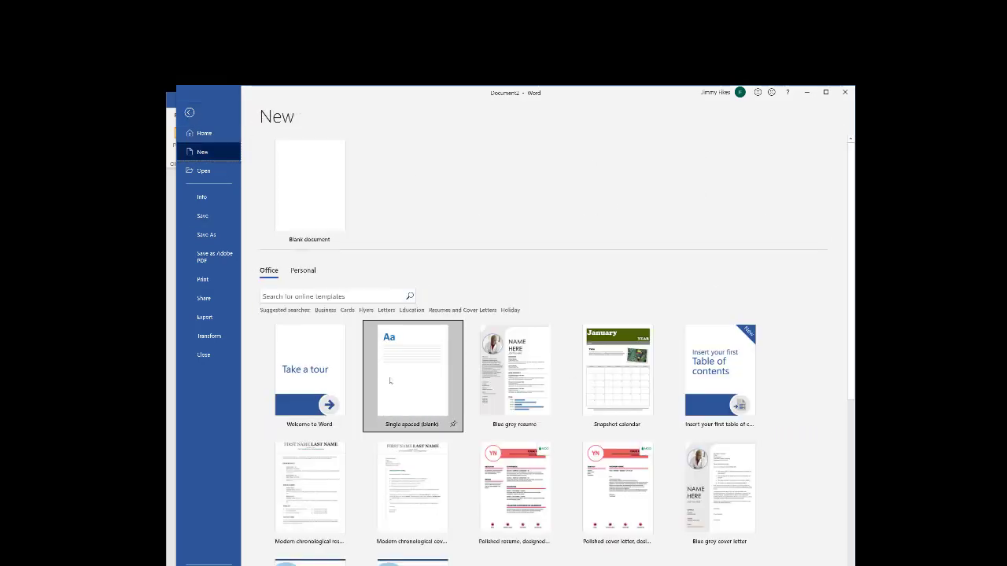
pyautogui.scroll(-2, 401, 370)
pyautogui.scroll(-6, 472, 393)
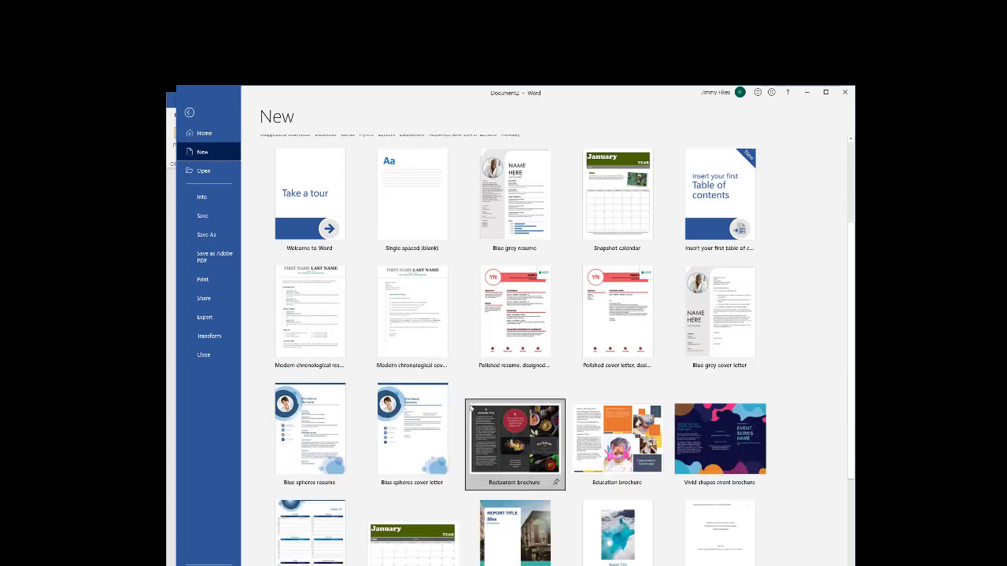
pyautogui.scroll(-1, 474, 396)
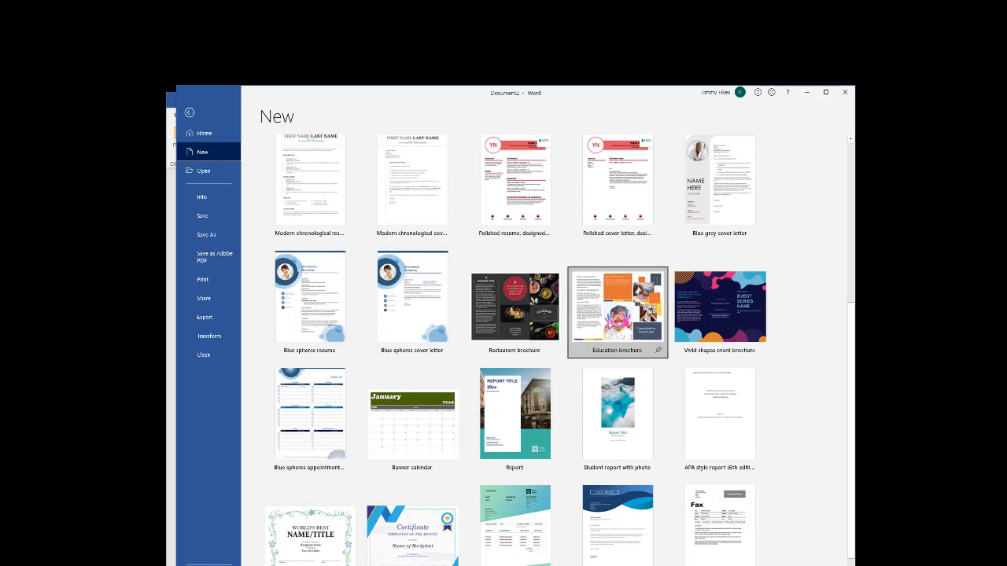
pyautogui.click(602, 292)
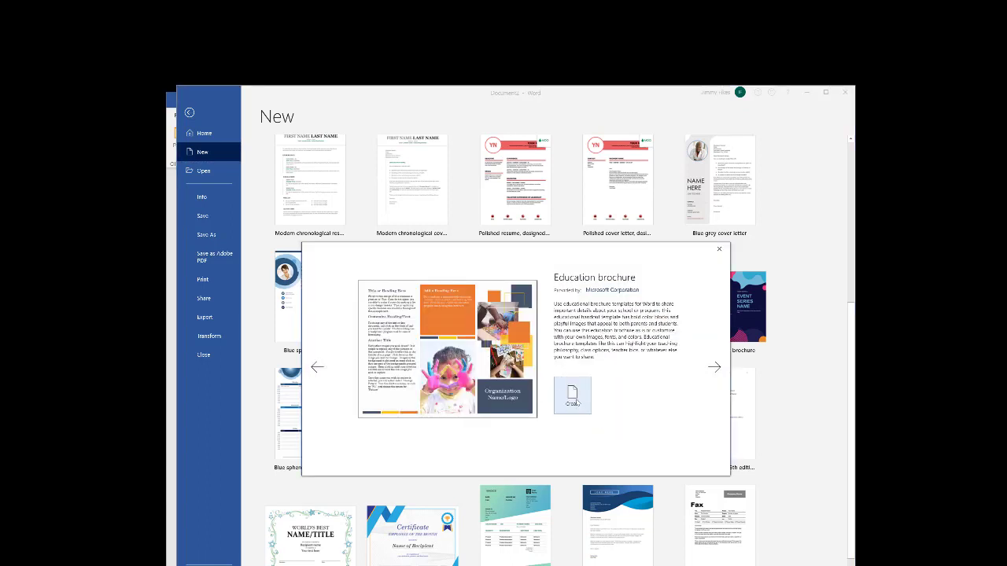
pyautogui.click(577, 403)
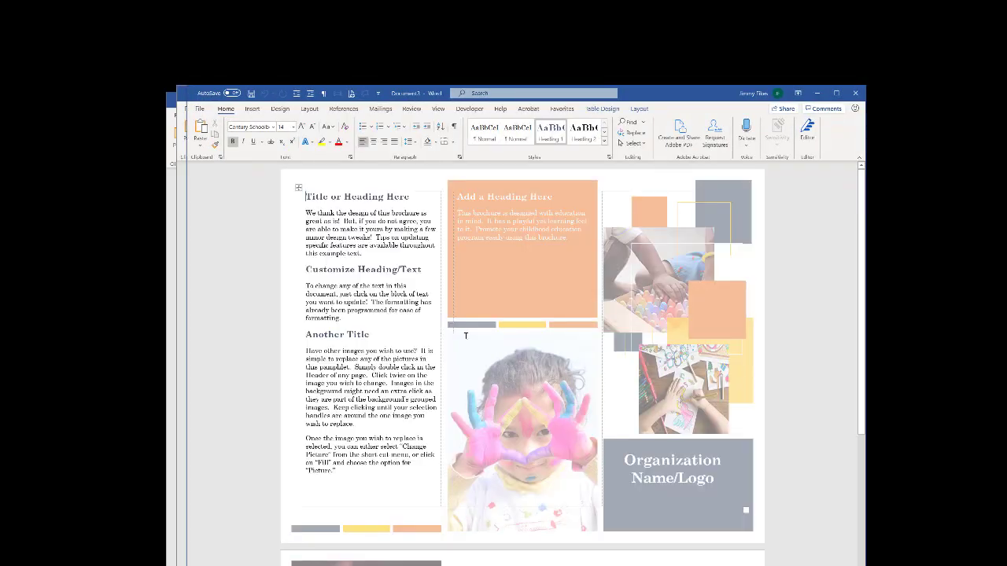
# Replace the paragraphs under "Title or Heading Here" and "Customize Heading/Text" with "asdf" filler text
pyautogui.tripleClick(366, 249)
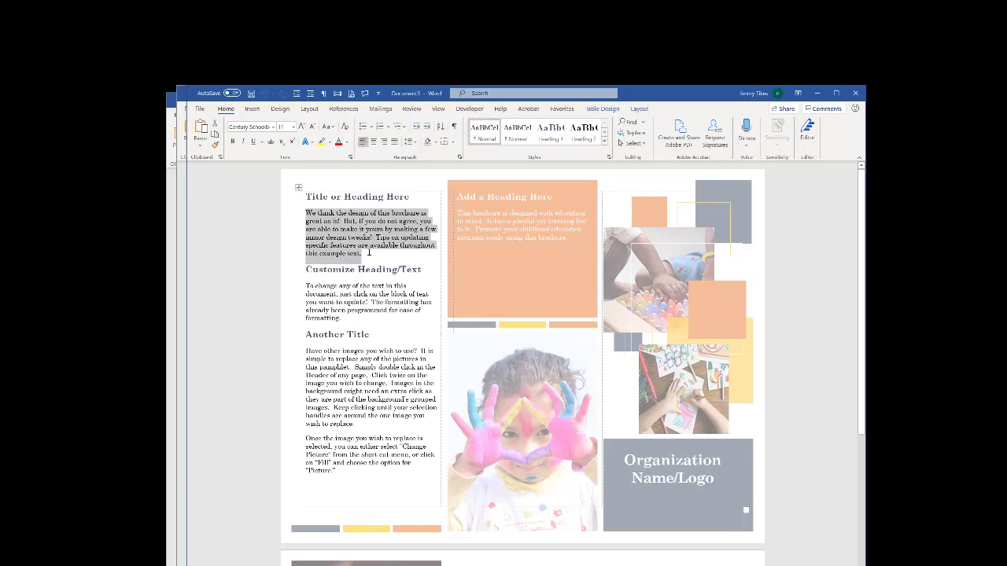
pyautogui.write('asdfasdfasdfasdf')
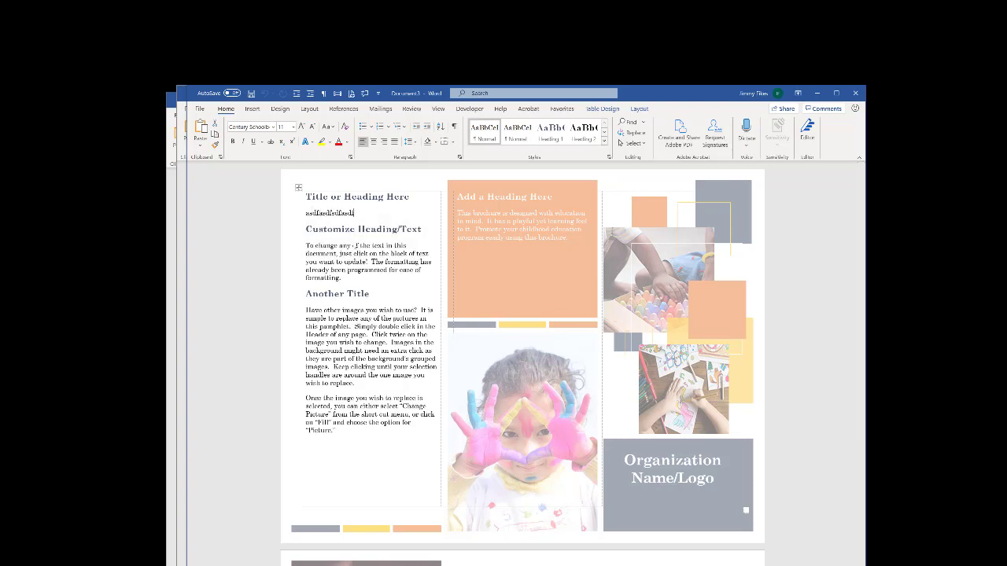
pyautogui.tripleClick(345, 270)
pyautogui.write('asdf')
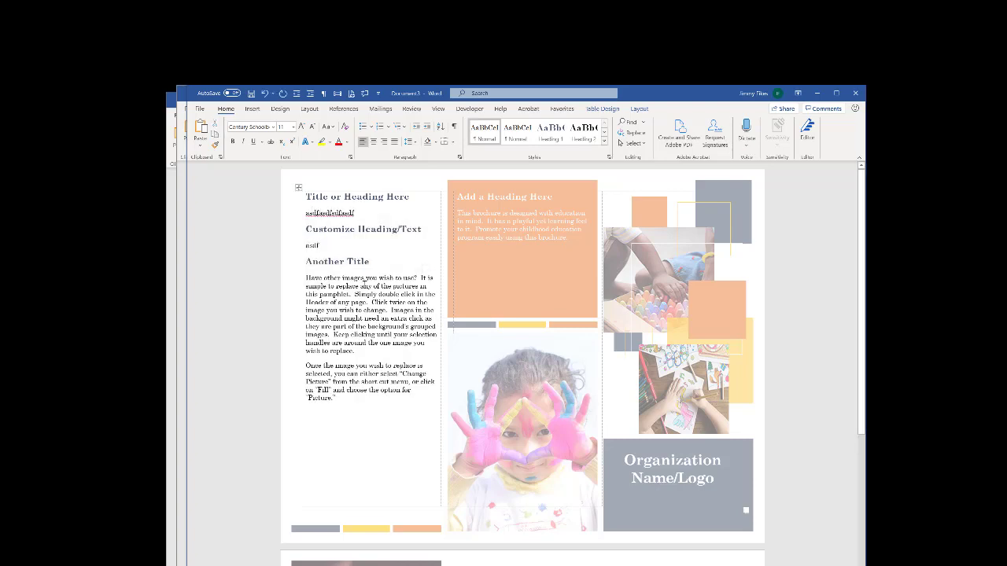
pyautogui.tripleClick(484, 268)
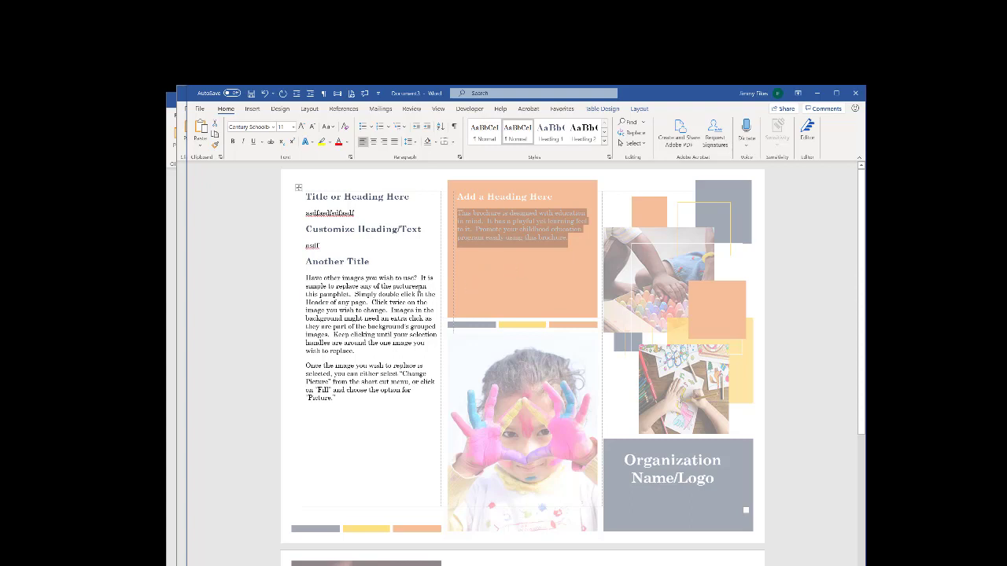
pyautogui.click(408, 290)
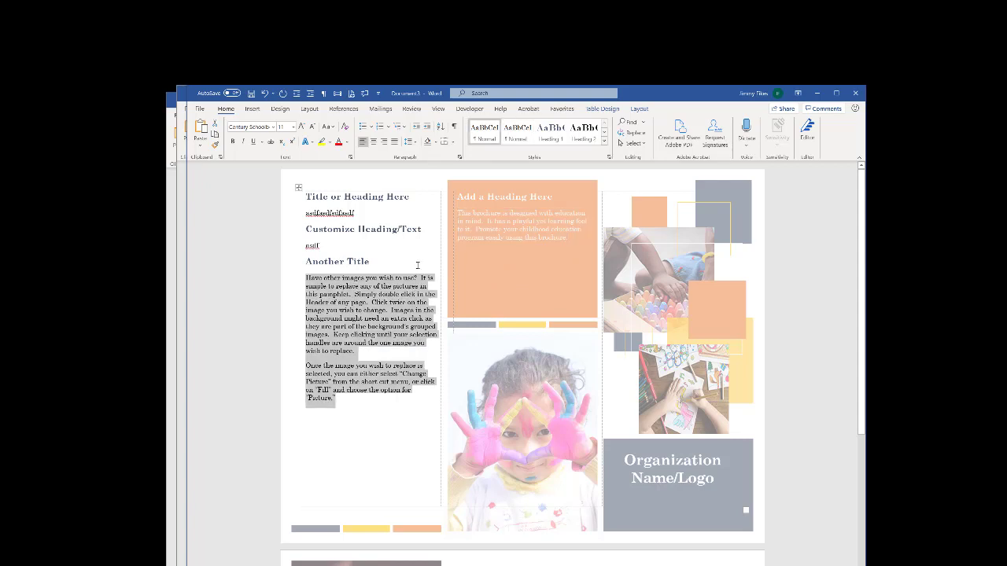
pyautogui.click(409, 269)
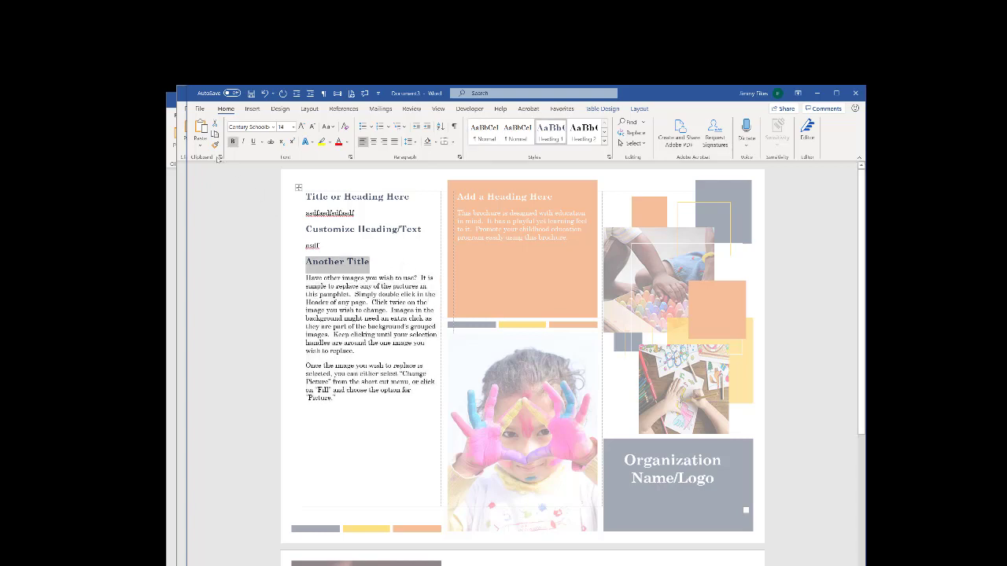
# Save the brochure in the Downloads folder as "Title or Heading Here.docx" and close it
pyautogui.click(198, 109)
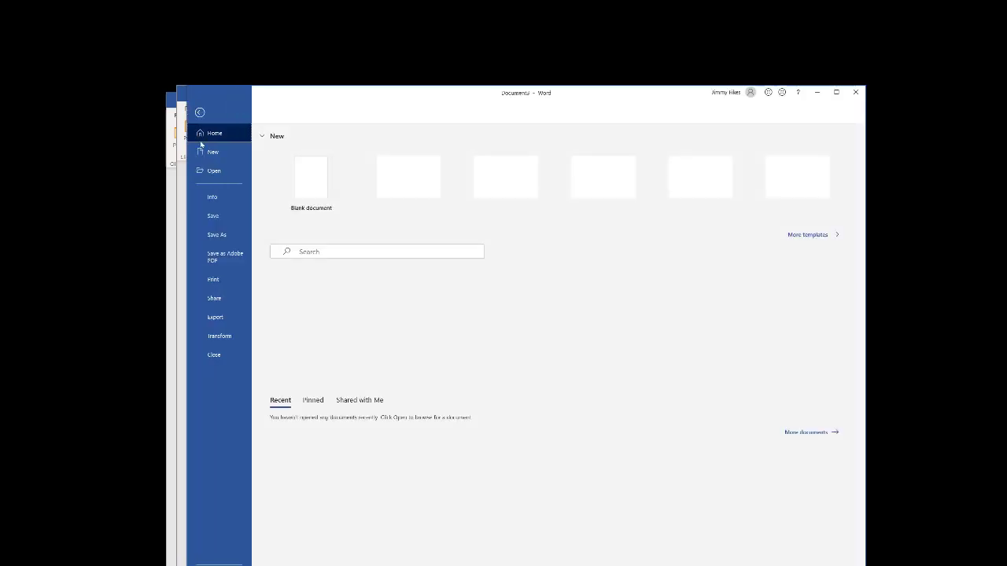
pyautogui.click(217, 235)
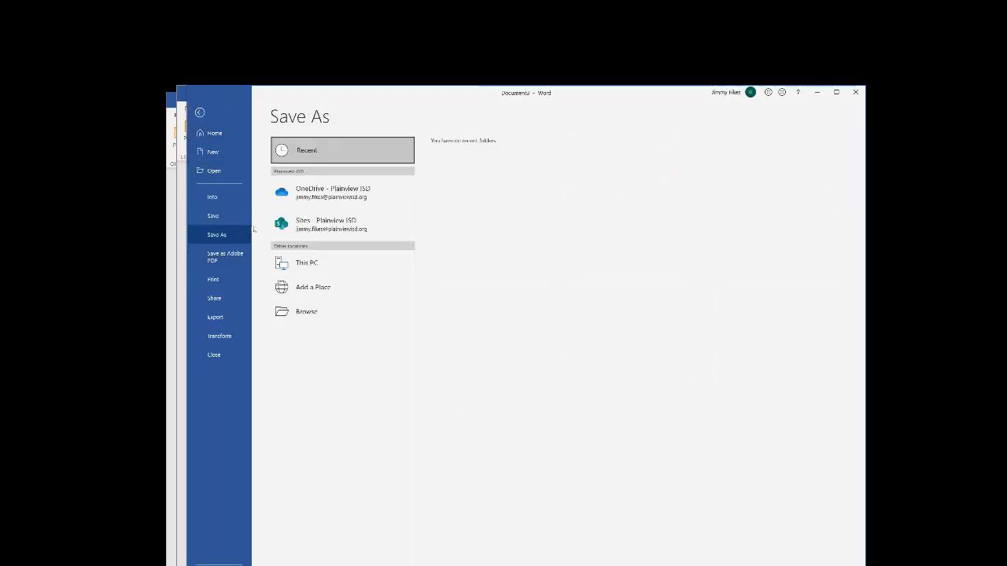
pyautogui.click(336, 313)
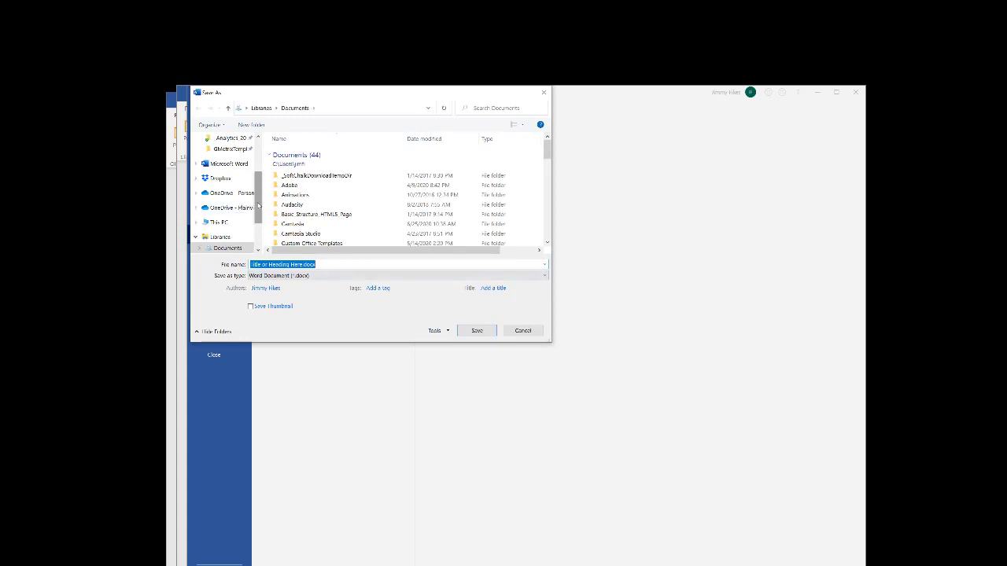
pyautogui.scroll(5, 258, 195)
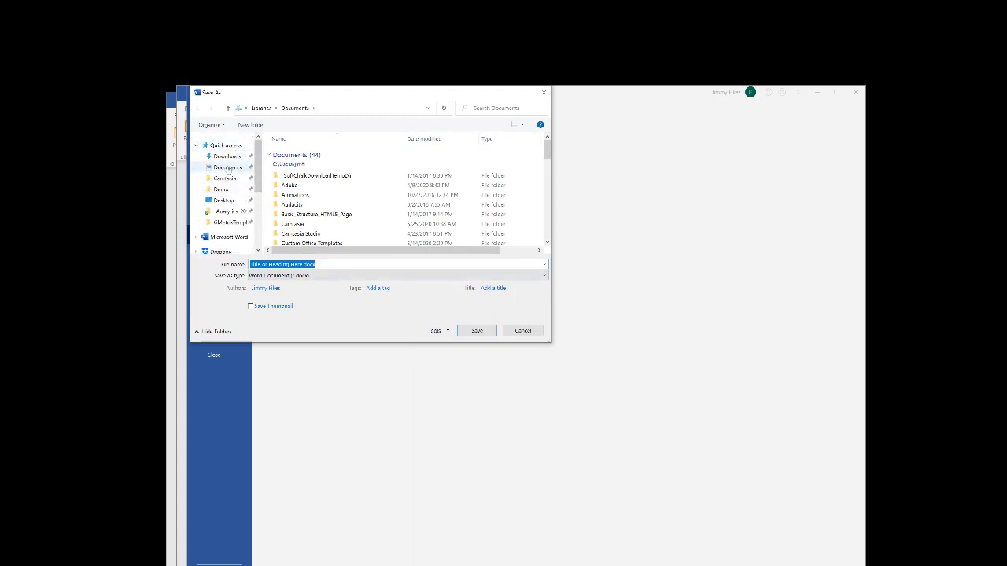
pyautogui.click(226, 156)
pyautogui.click(295, 265)
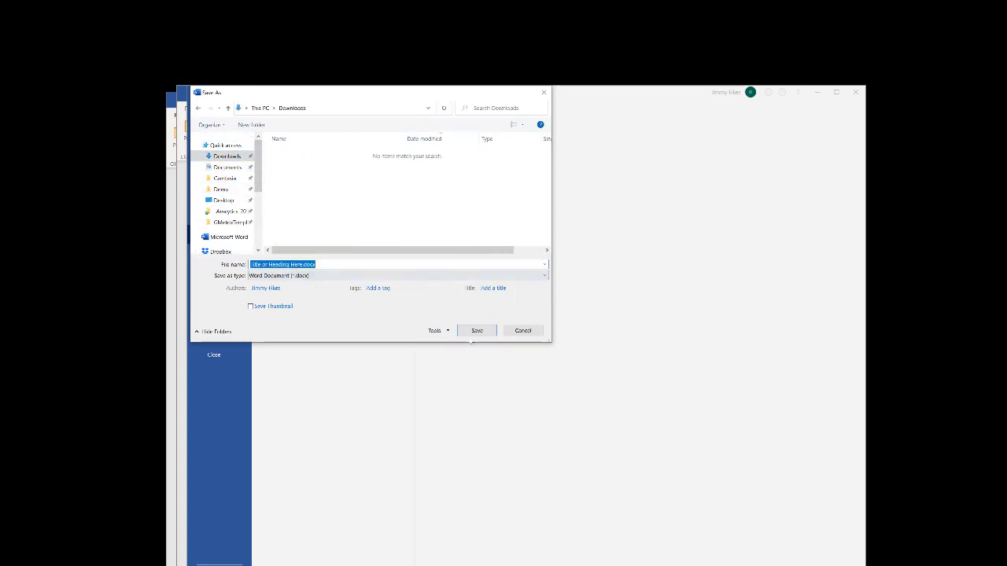
pyautogui.click(475, 333)
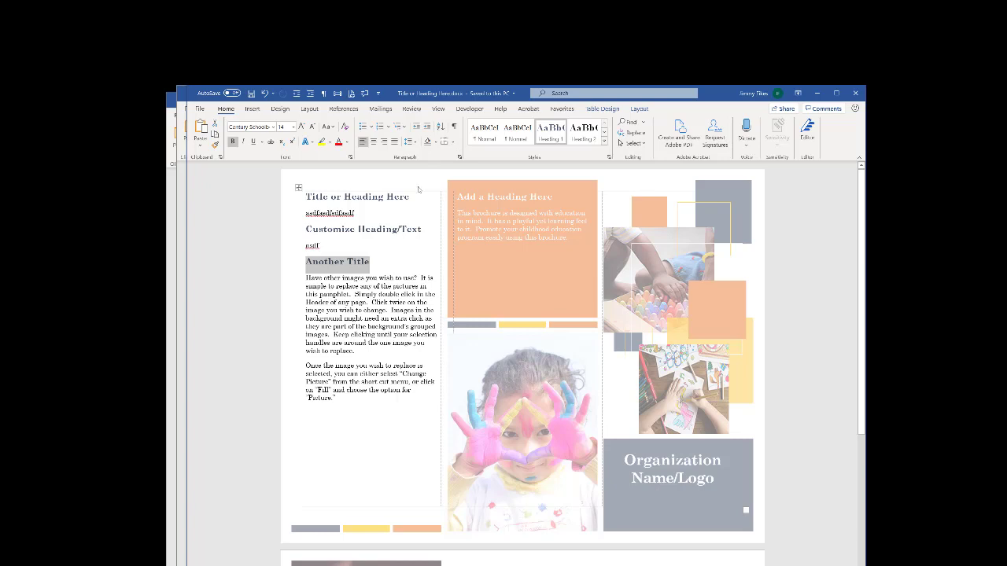
pyautogui.click(855, 94)
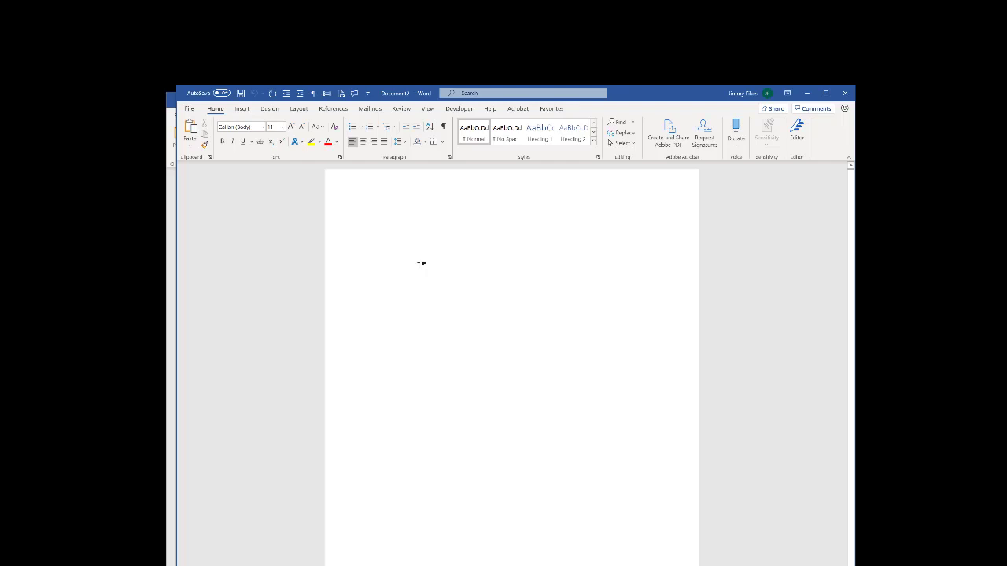
# Insert the text of "The Project Gutenberg EBook of A Christmas Carol - edited.docx" from the OneDrive Gutenberg files folder into the blank document
pyautogui.click(242, 110)
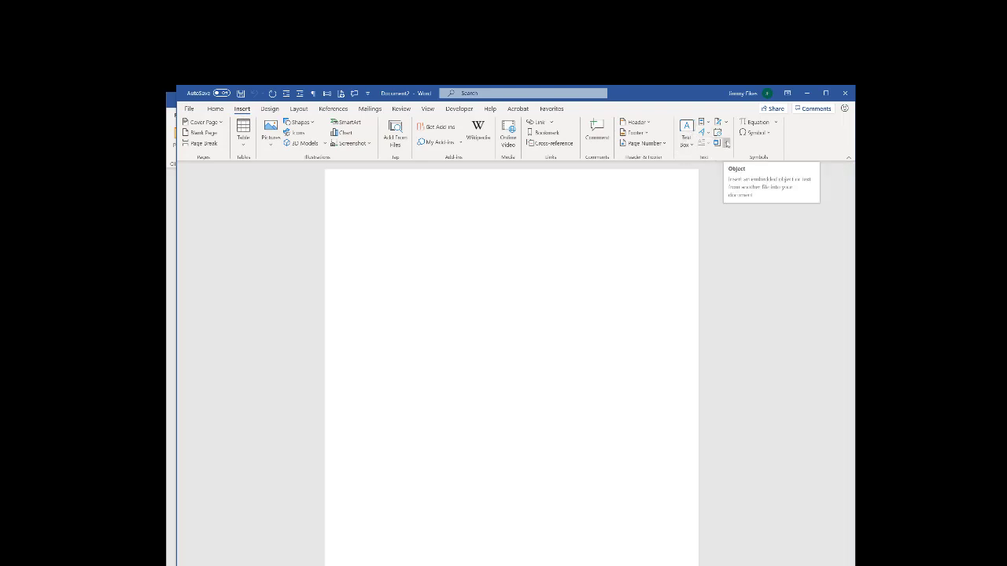
pyautogui.click(727, 144)
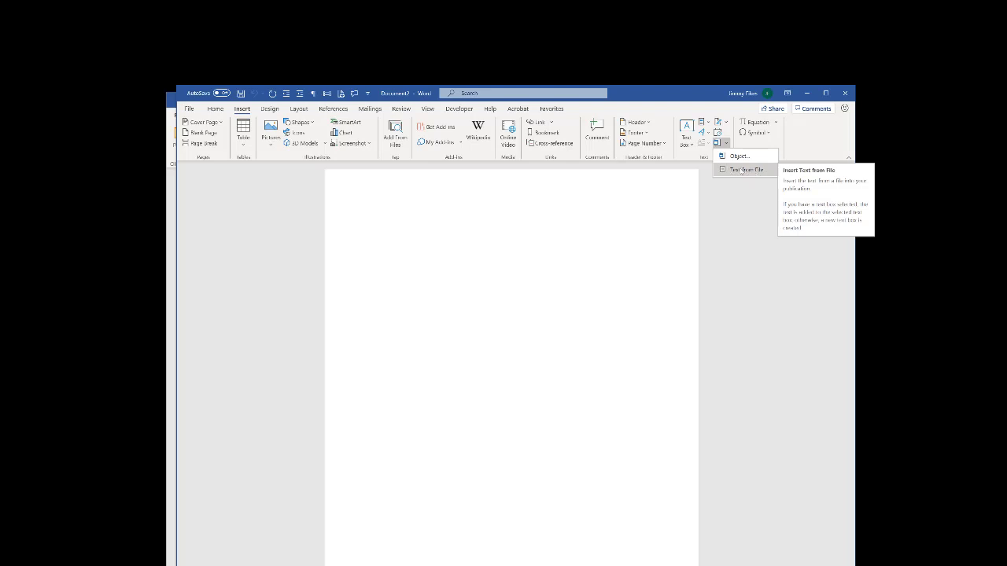
pyautogui.click(752, 170)
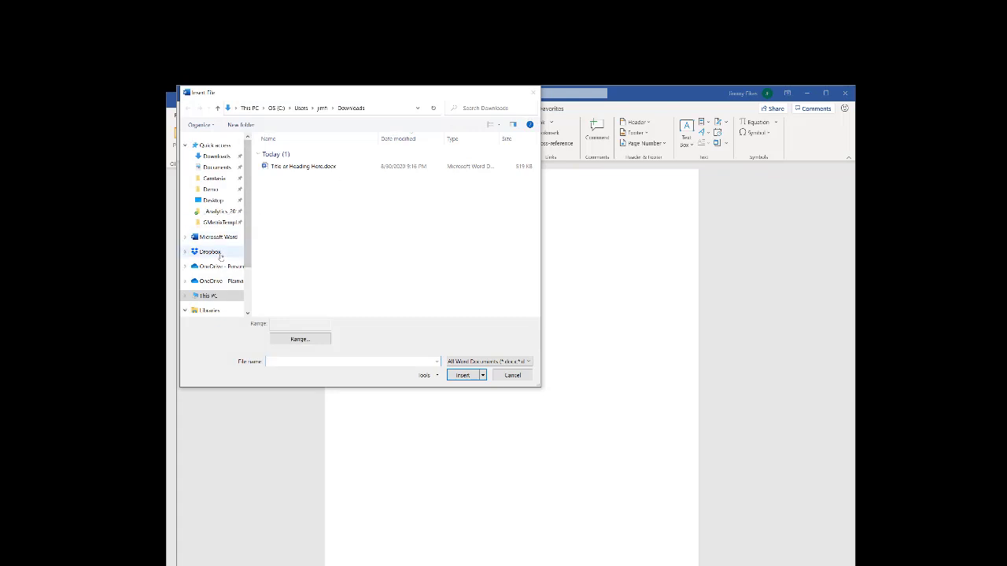
pyautogui.click(221, 281)
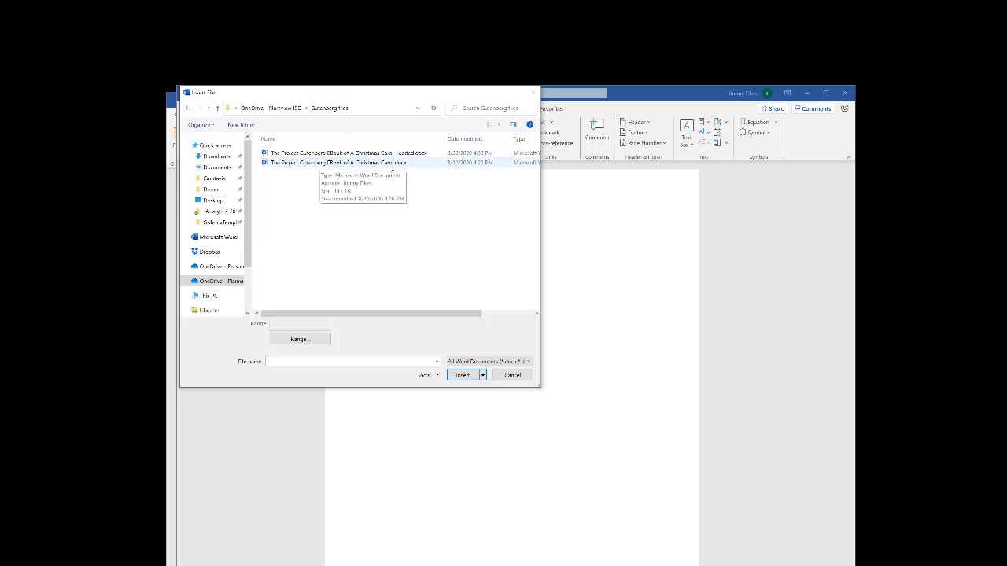
pyautogui.click(346, 154)
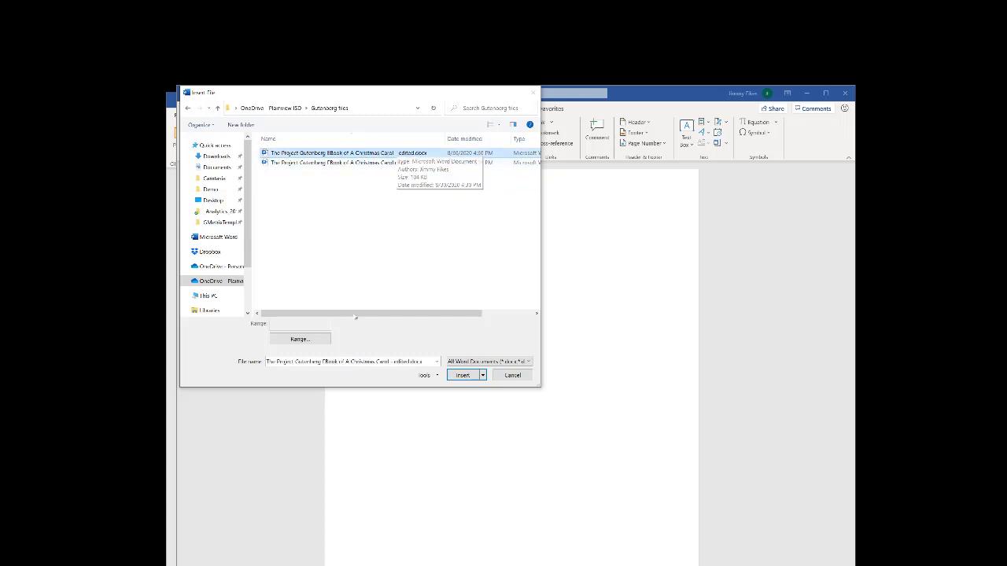
pyautogui.click(461, 375)
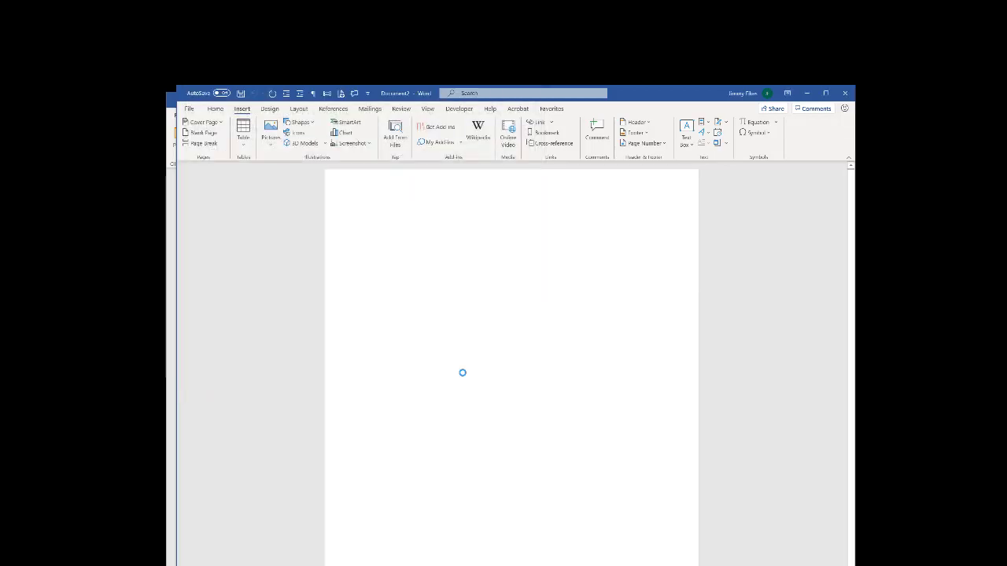
pyautogui.scroll(-3, 491, 355)
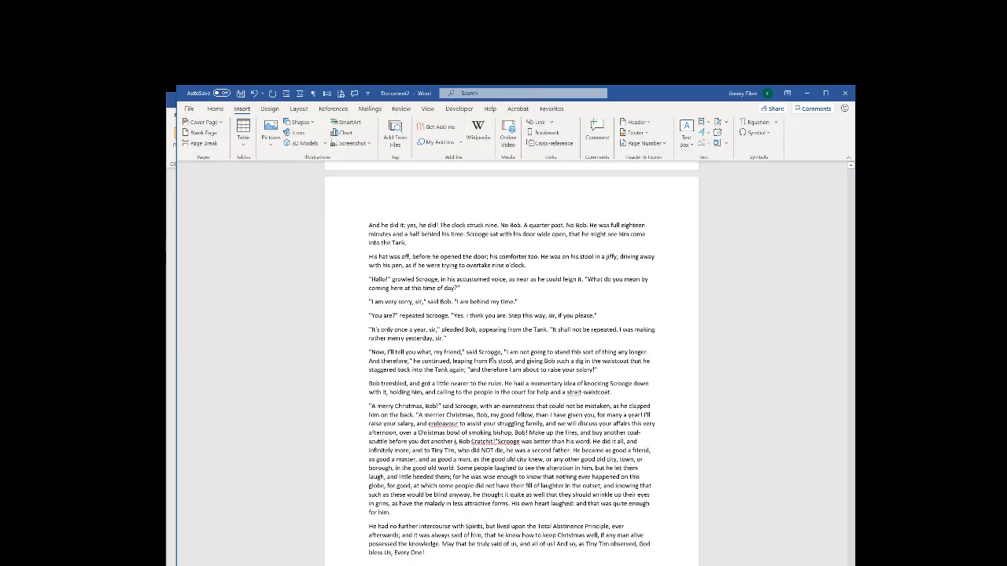
pyautogui.scroll(12, 488, 367)
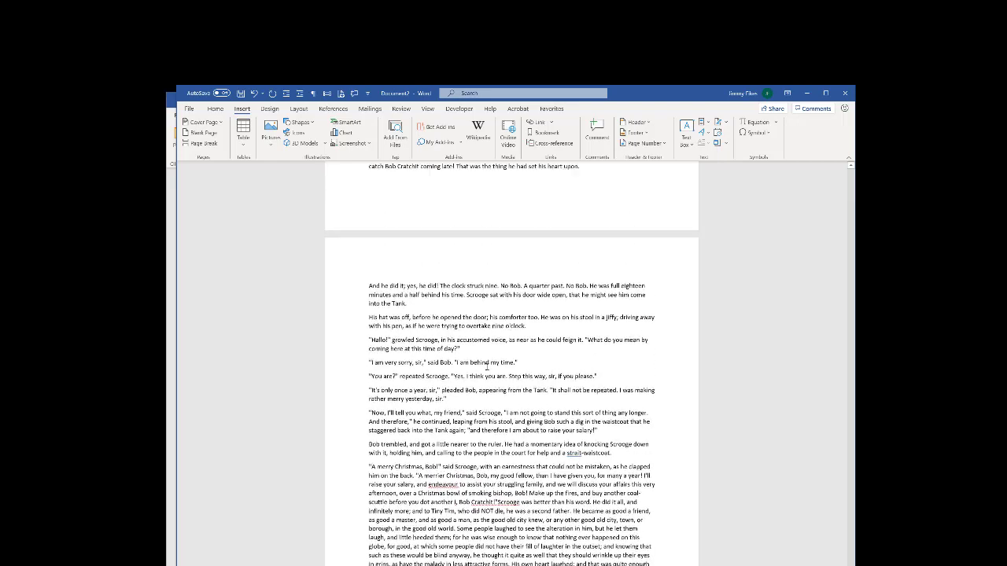
# Jump to the beginning of the document, to its very end and back to the beginning
pyautogui.scroll(2, 487, 366)
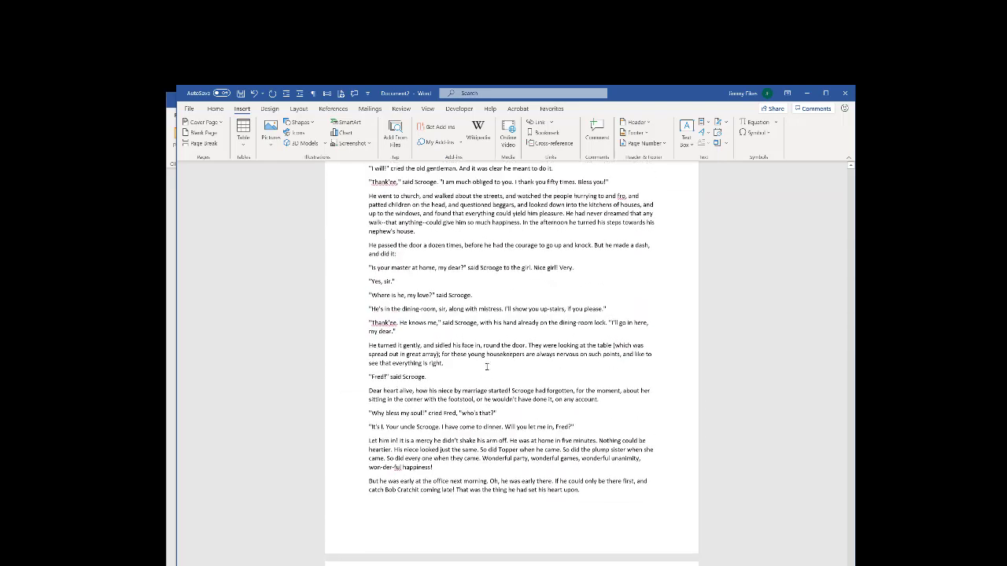
pyautogui.scroll(-2, 487, 365)
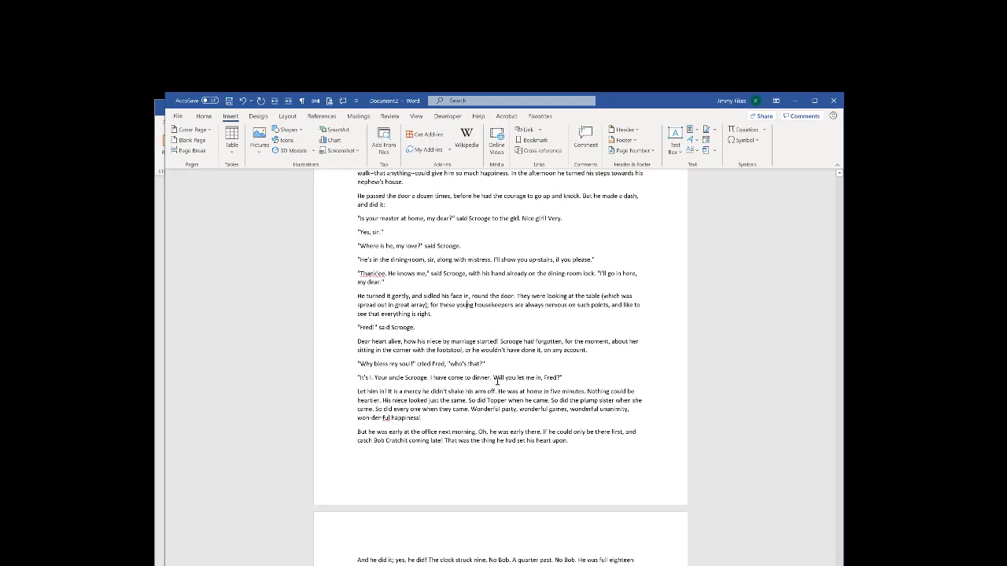
pyautogui.hotkey('ctrl', 'Home')
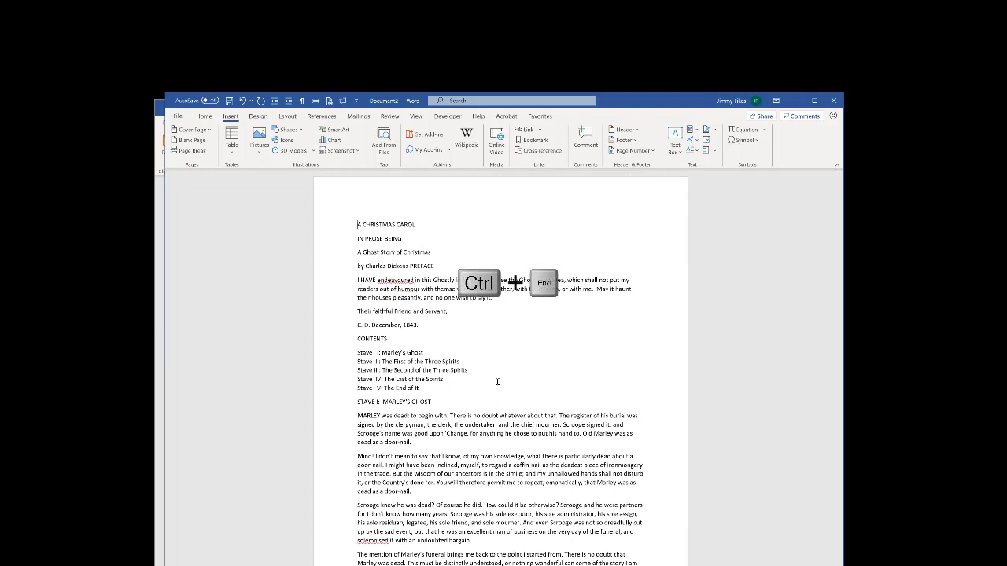
pyautogui.hotkey('ctrl', 'End')
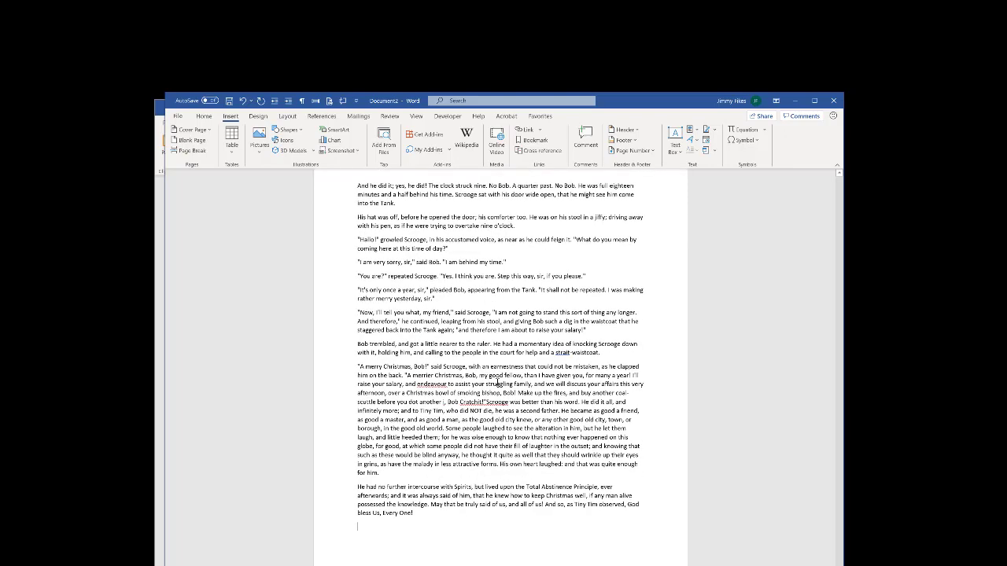
pyautogui.hotkey('ctrl', 'Home')
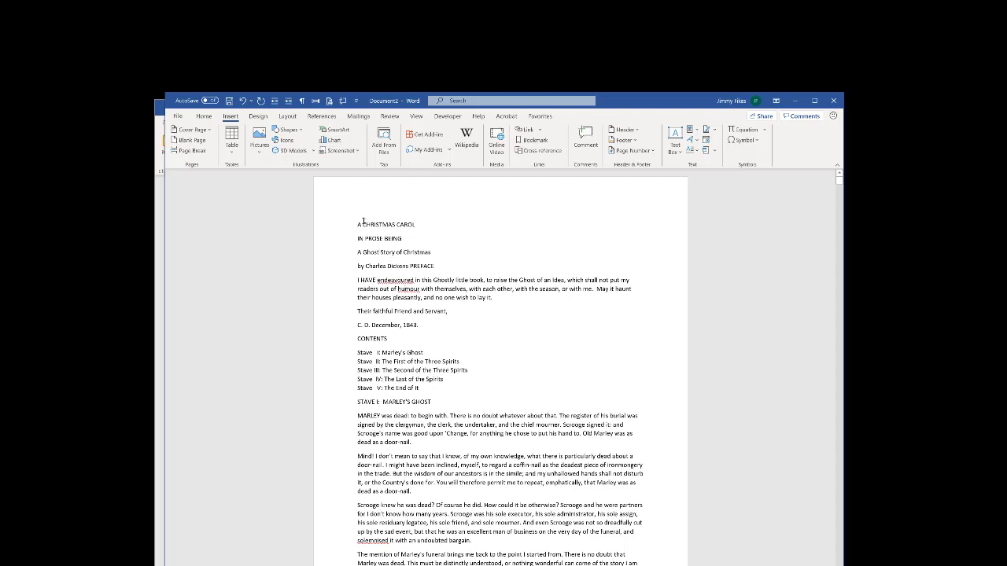
# Turn on the display of nonprinting characters in the document
pyautogui.click(203, 117)
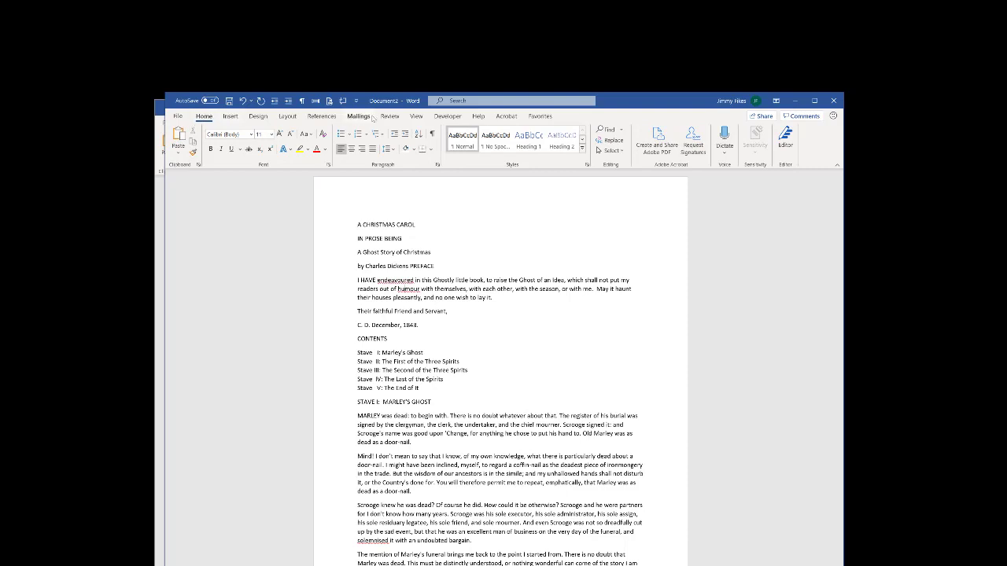
pyautogui.click(432, 135)
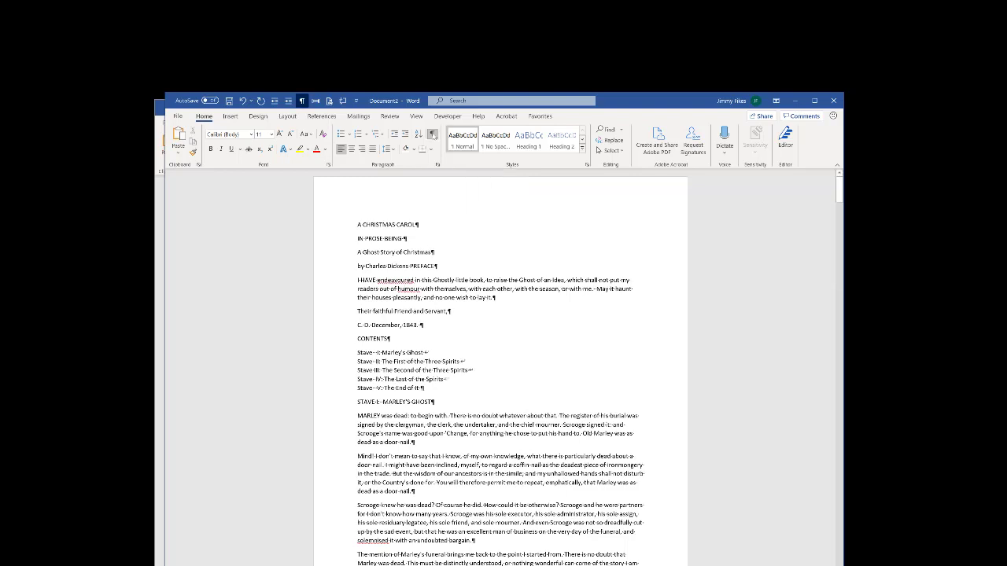
pyautogui.click(431, 135)
pyautogui.click(432, 135)
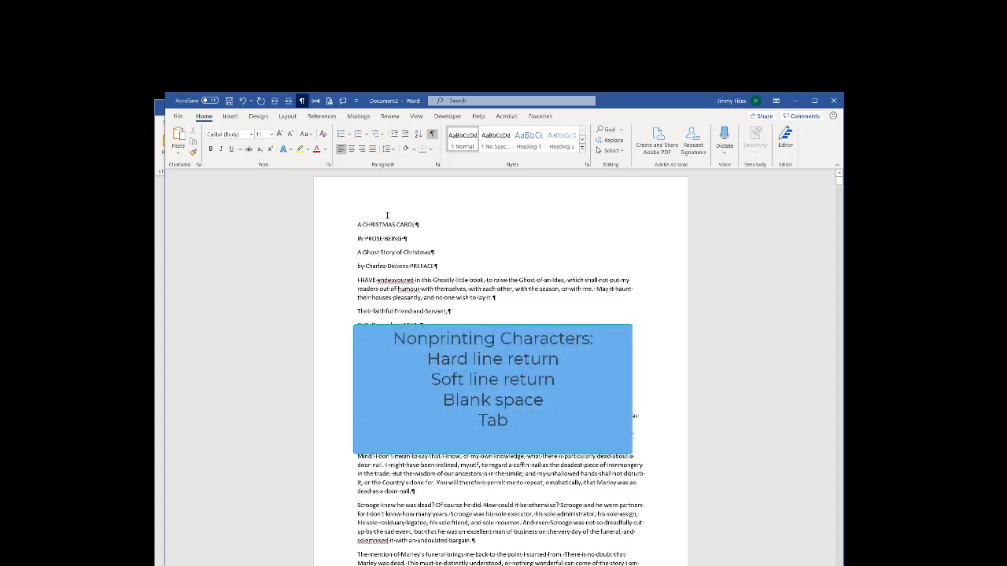
# Above the title, add four paragraphs reading "Hard line returns", "Soft line return", "Spaces" and "Tabs" followed by a tab, and select them
pyautogui.press('Return')
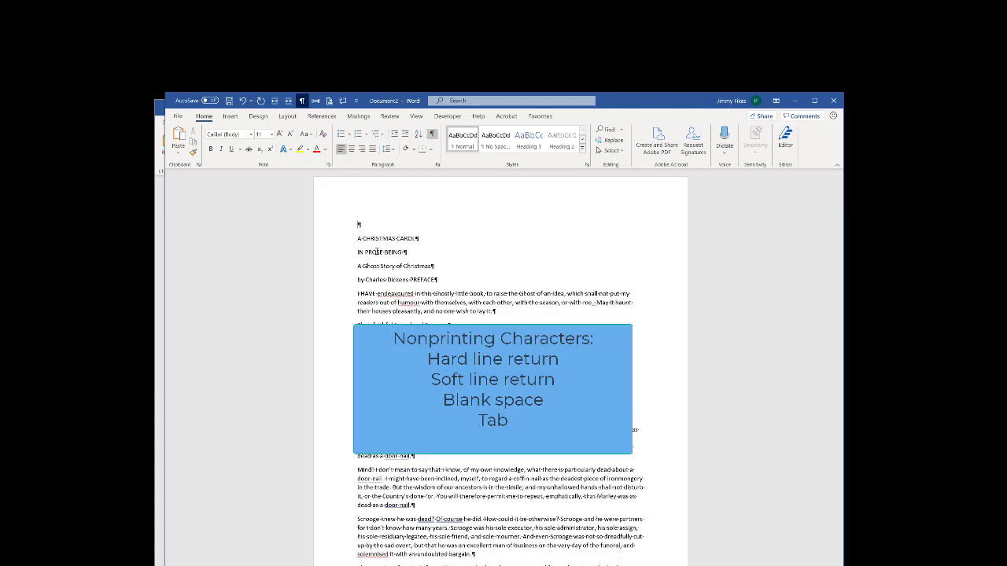
pyautogui.write('Hard line returns')
pyautogui.press('Return')
pyautogui.write('Soft line')
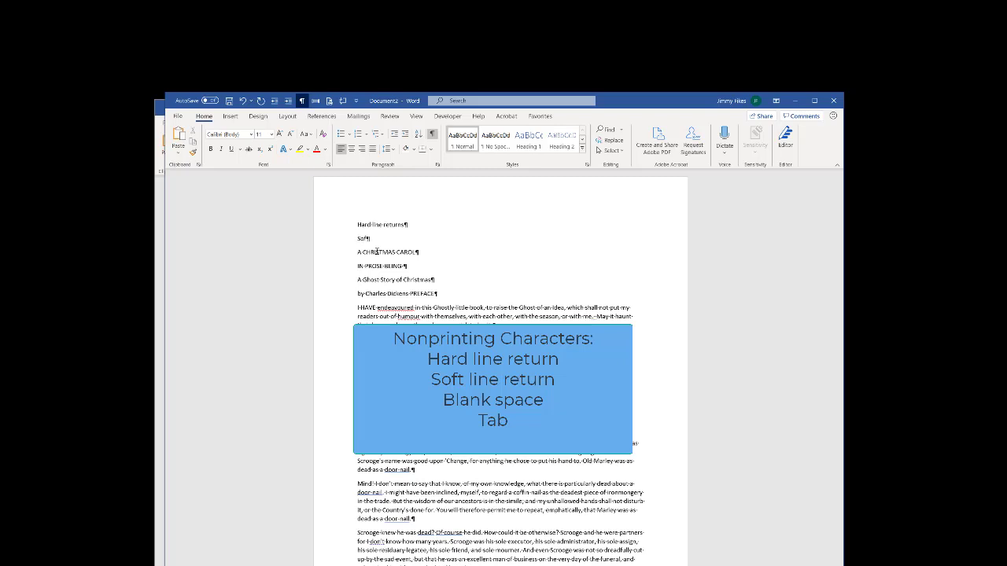
pyautogui.write(' return')
pyautogui.press('Return')
pyautogui.write('Spaces')
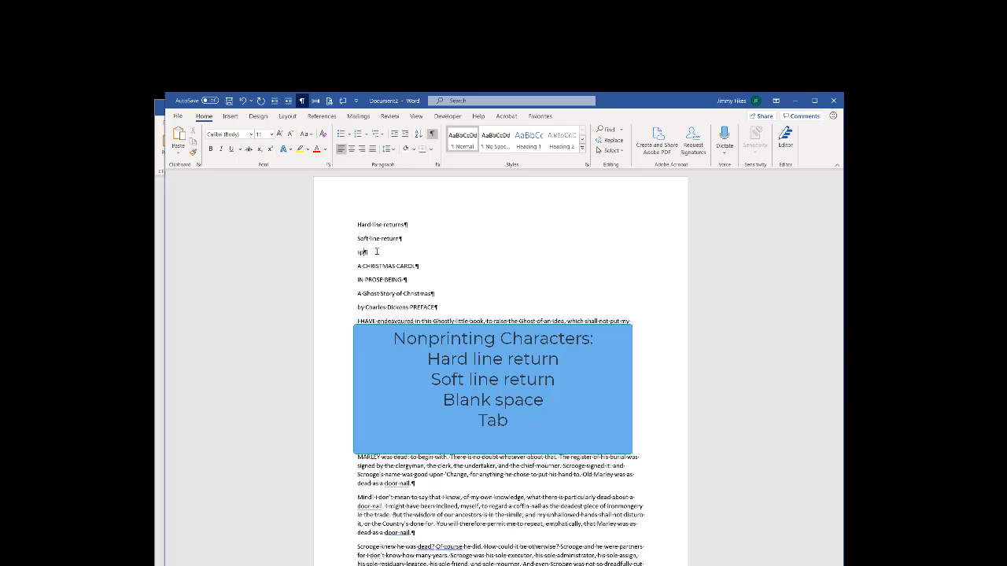
pyautogui.press('Return')
pyautogui.write('Tabs')
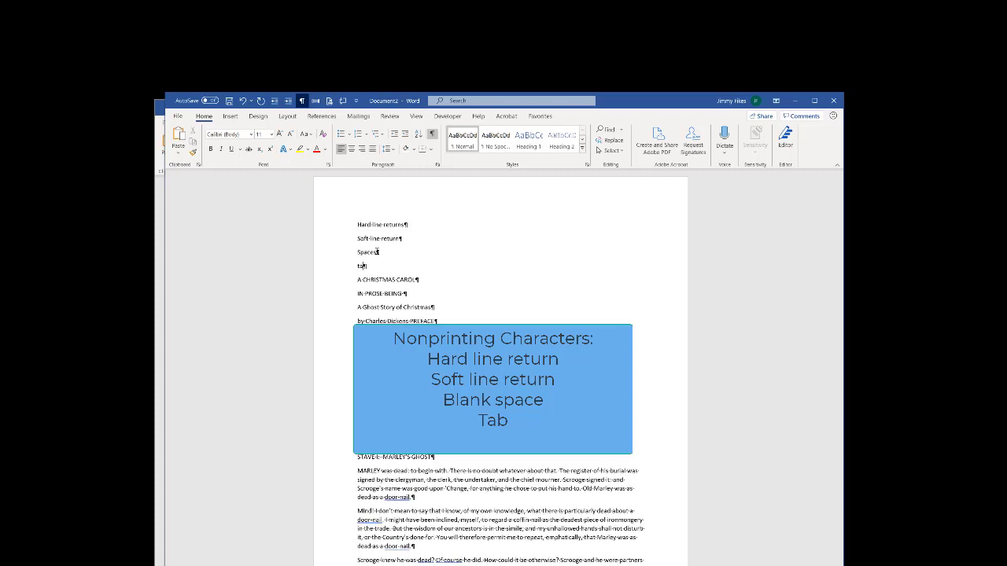
pyautogui.press('Tab')
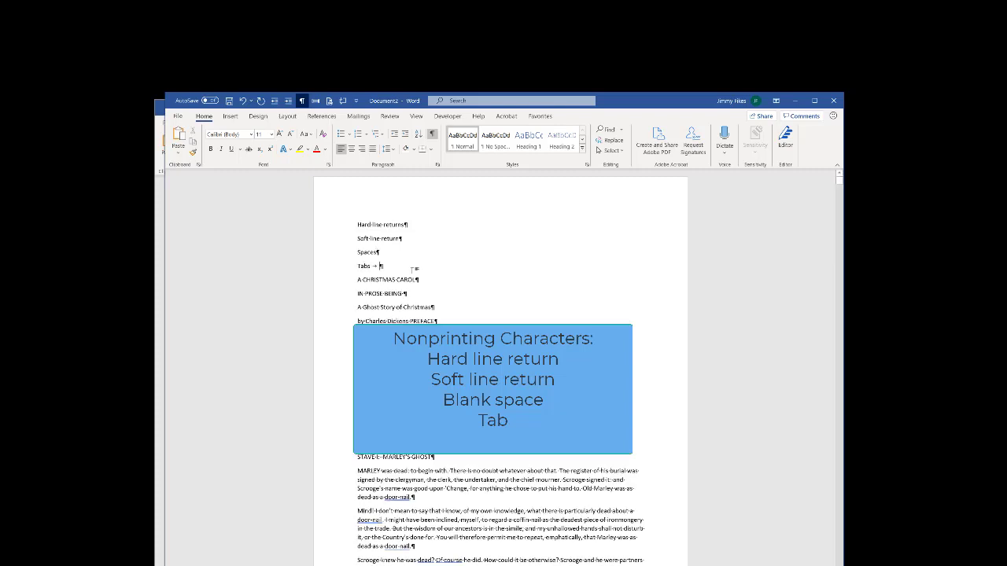
pyautogui.moveTo(360, 266); pyautogui.dragTo(358, 225)
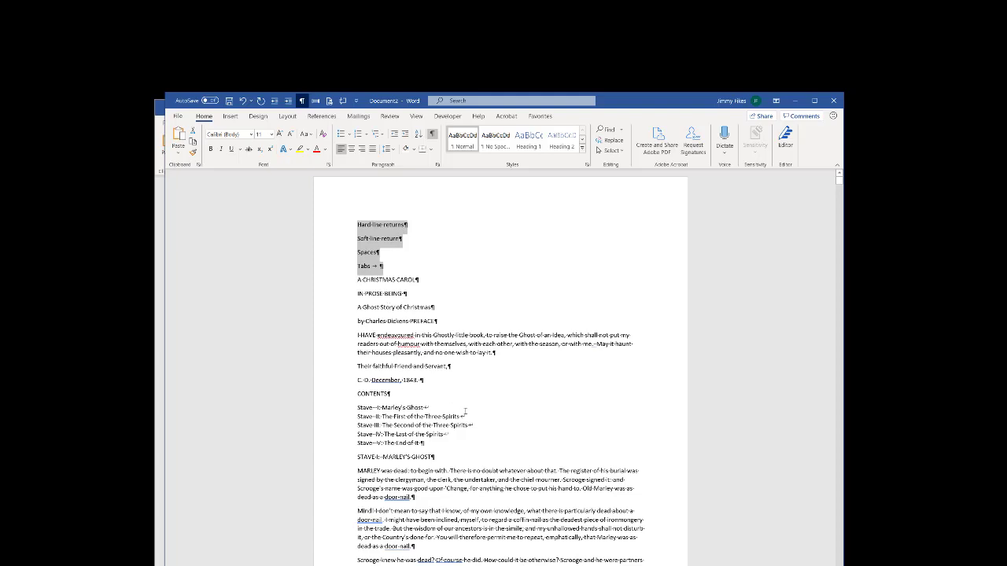
# Insert five empty paragraphs after the preface paragraph ending "no one wish to lay it." and delete them again
pyautogui.scroll(-1, 469, 393)
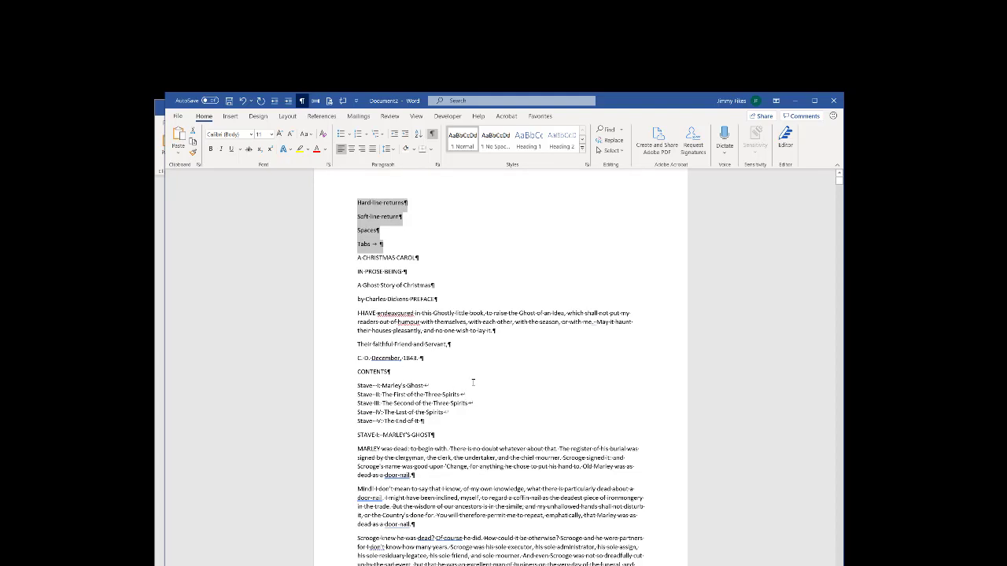
pyautogui.click(496, 332)
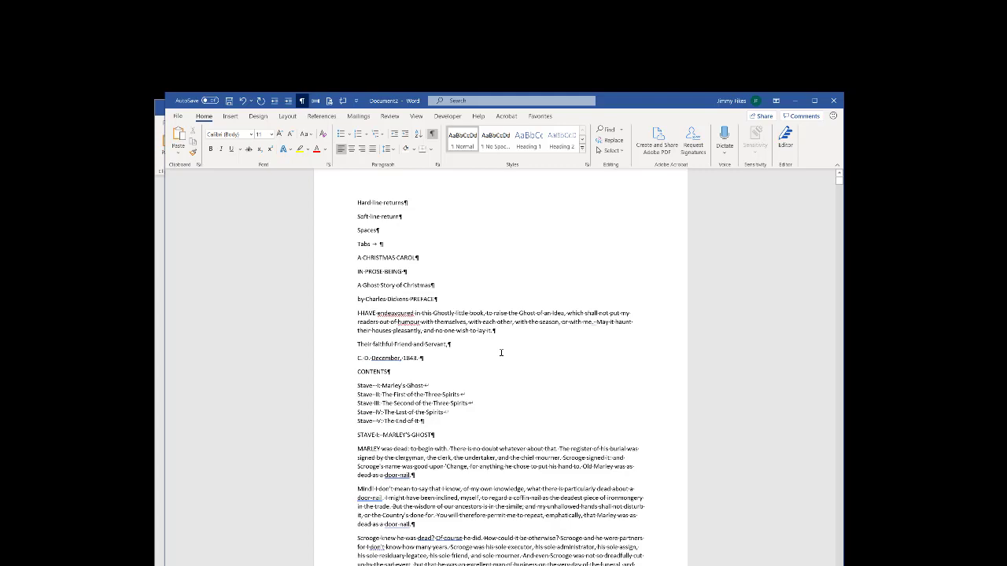
pyautogui.press('Return')
pyautogui.press('Return')
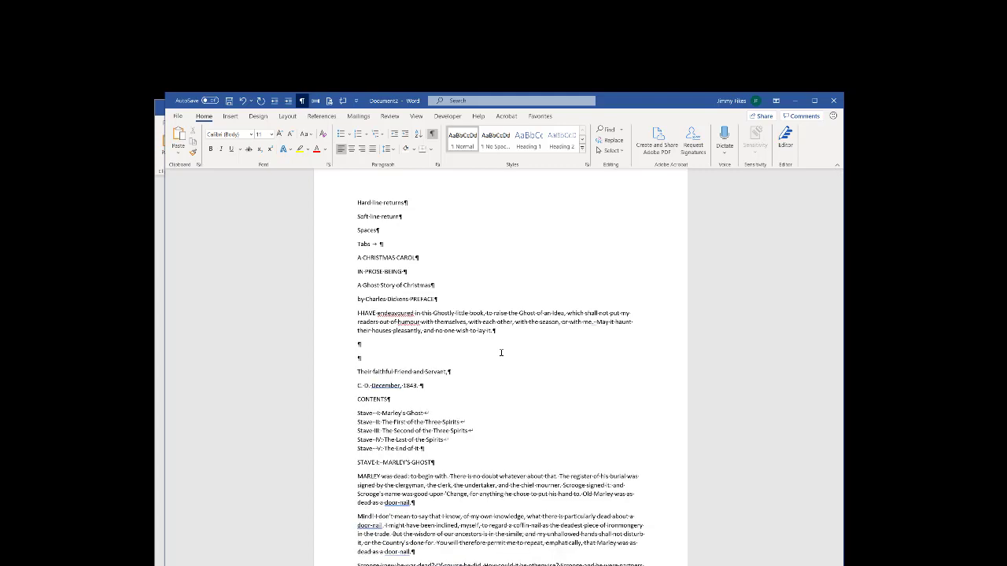
pyautogui.press('Return')
pyautogui.press('Return')
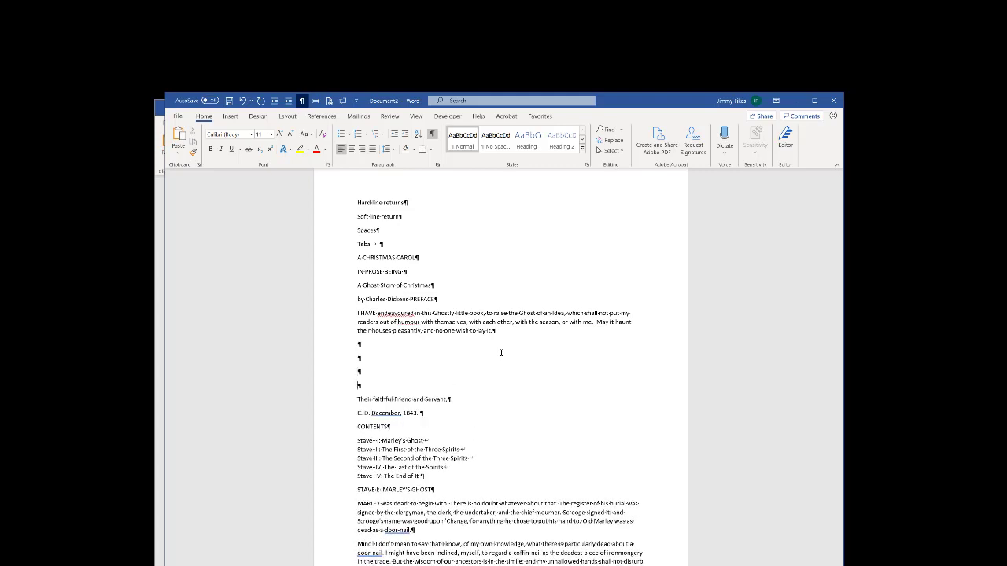
pyautogui.press('Return')
pyautogui.press('BackSpace')
pyautogui.press('BackSpace')
pyautogui.press('BackSpace')
pyautogui.press('BackSpace')
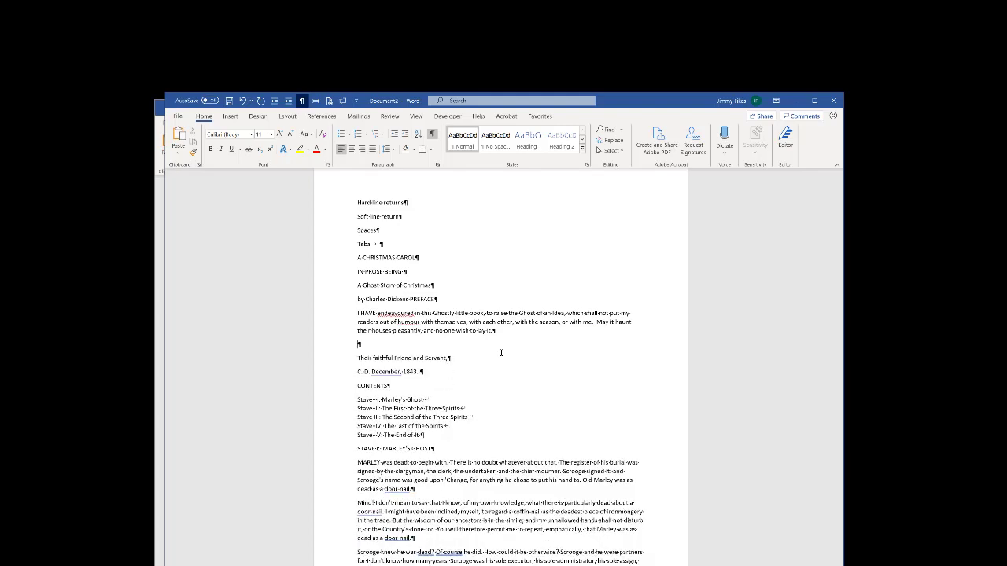
pyautogui.press('BackSpace')
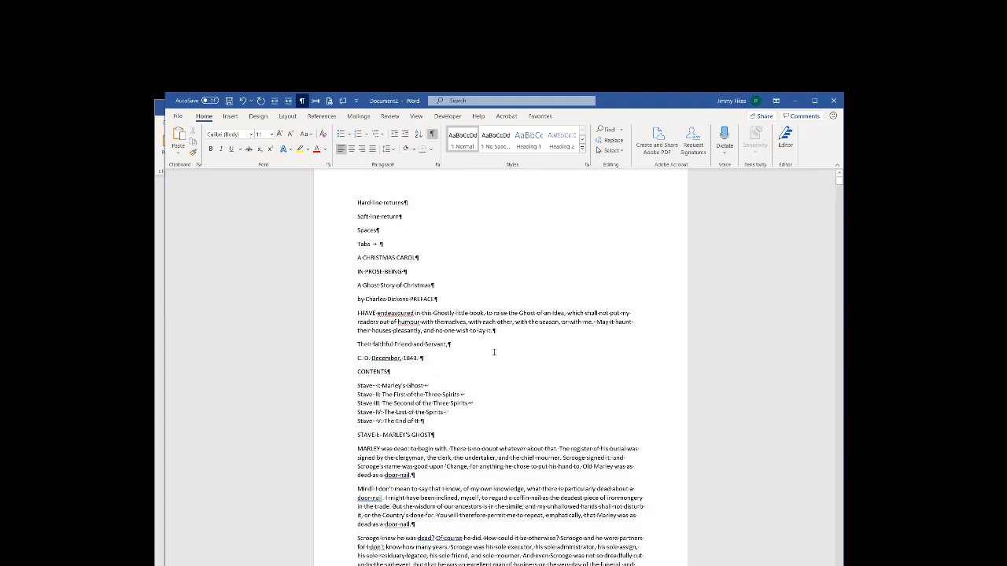
# In the contents list, replace the soft line returns after the Stave I and Stave II entries with hard returns
pyautogui.scroll(-3, 532, 385)
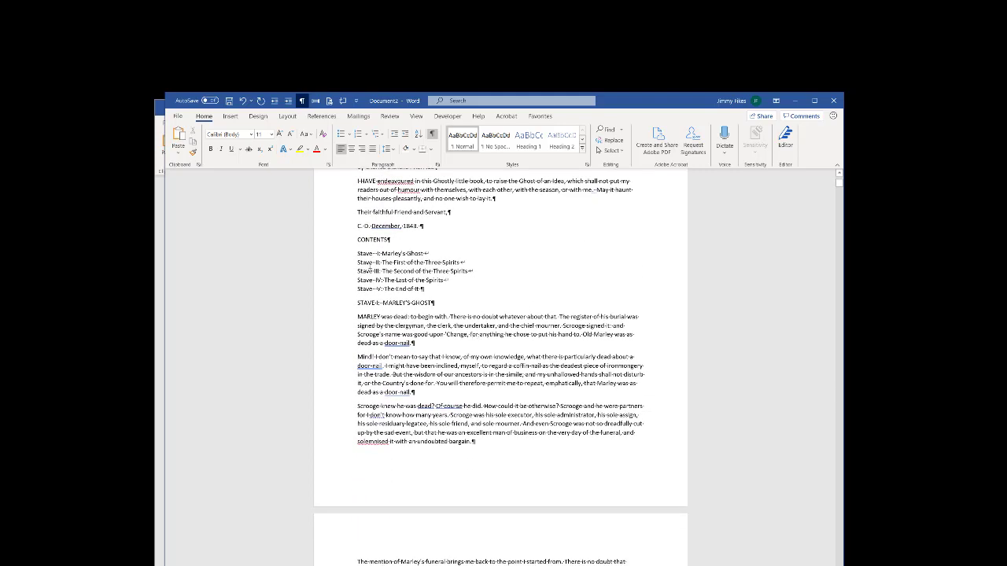
pyautogui.moveTo(365, 253); pyautogui.dragTo(437, 293)
pyautogui.click(437, 293)
pyautogui.press('Delete')
pyautogui.press('Return')
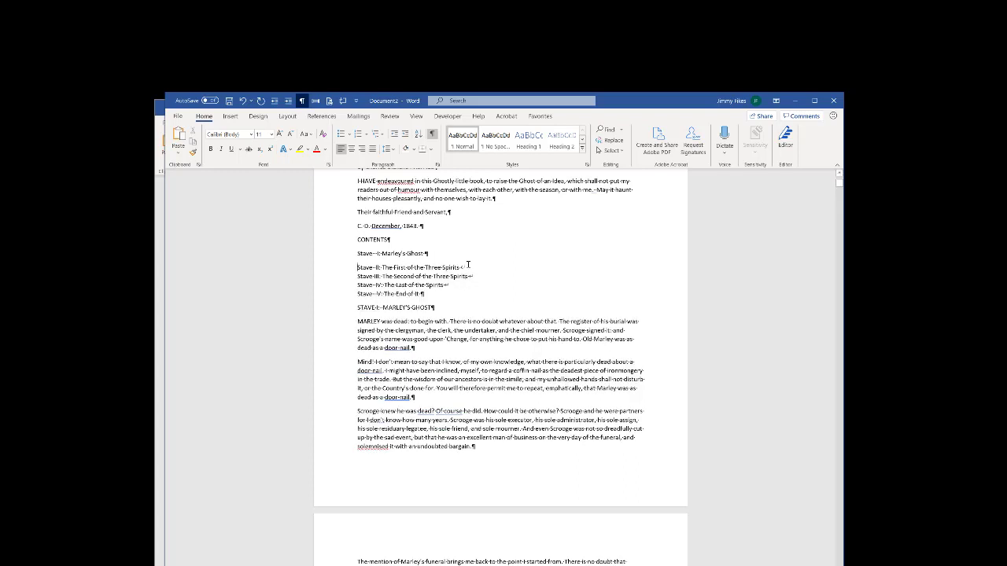
pyautogui.click(468, 267)
pyautogui.press('Delete')
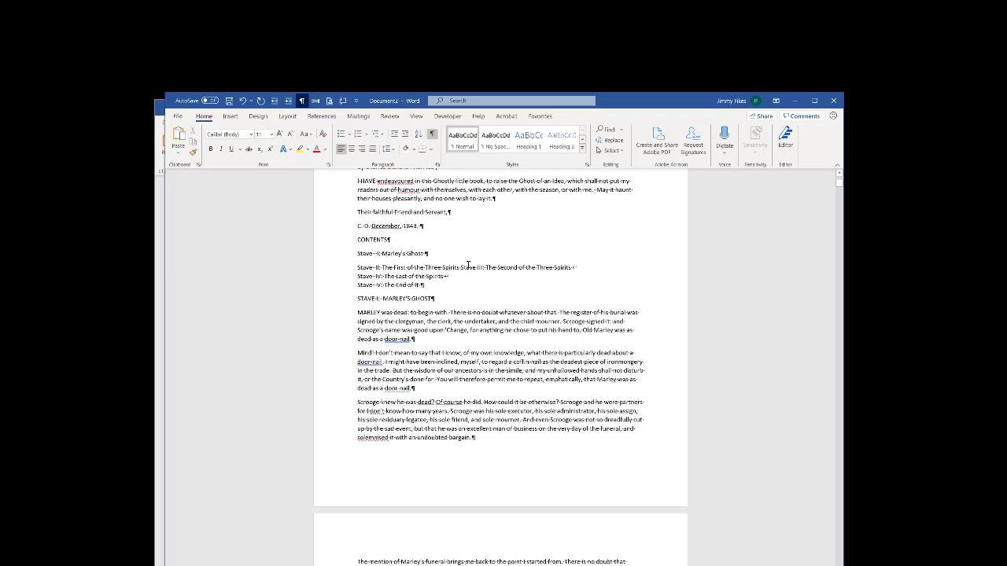
pyautogui.press('Return')
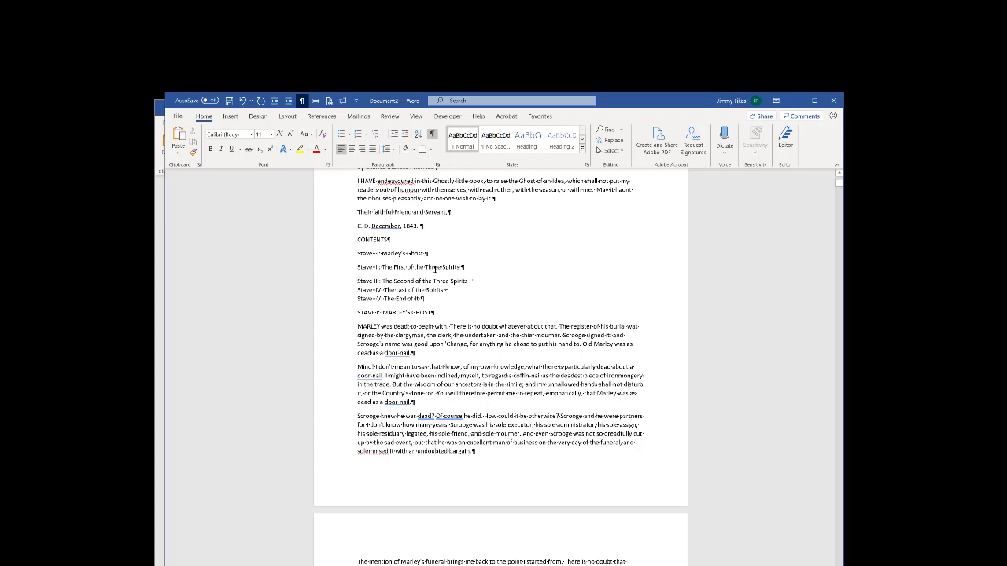
# Replace the hard returns after the Stave I and Stave II entries with soft line returns
pyautogui.press('Delete')
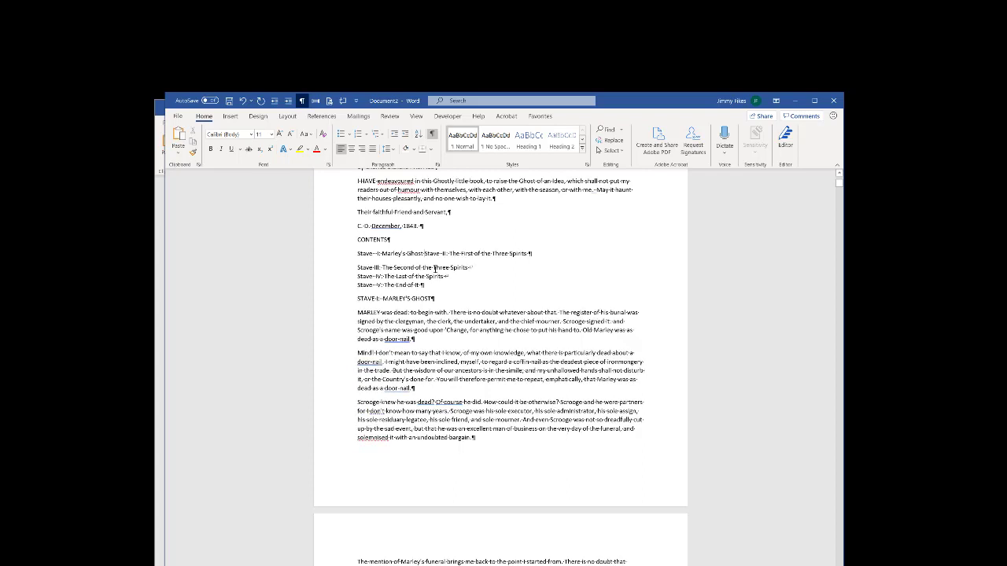
pyautogui.hotkey('shift', 'Return')
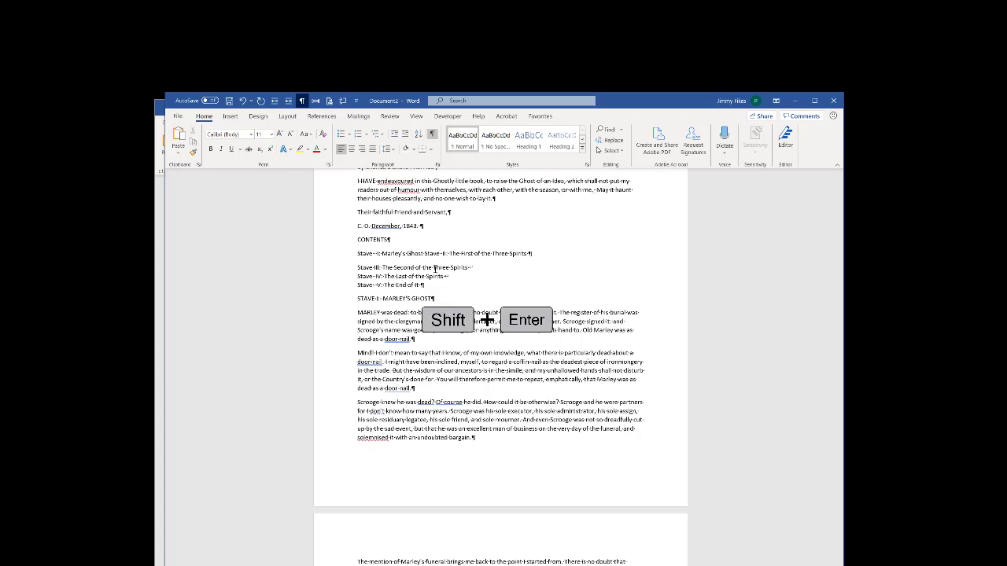
pyautogui.hotkey('shift', 'Return')
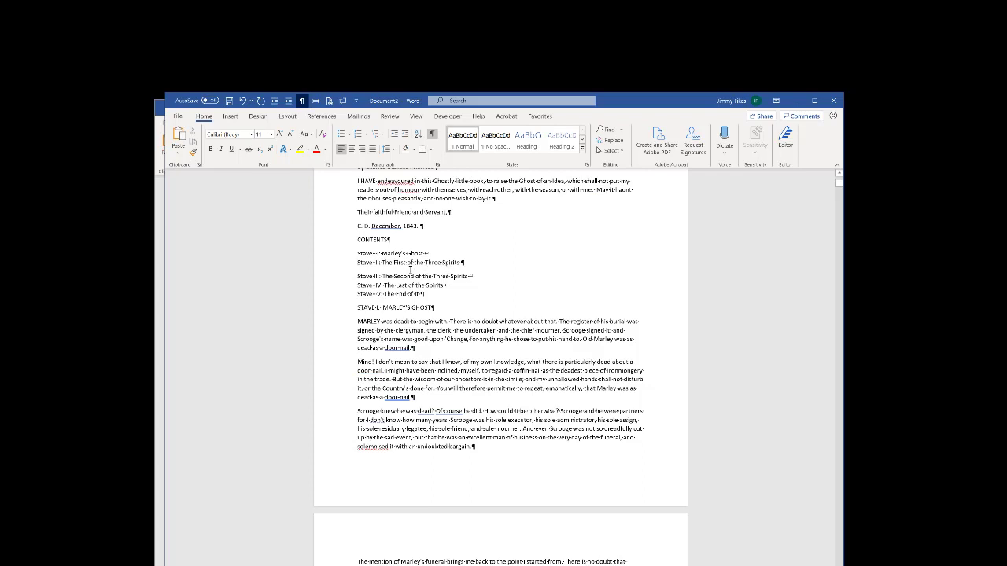
pyautogui.moveTo(369, 265); pyautogui.dragTo(402, 275)
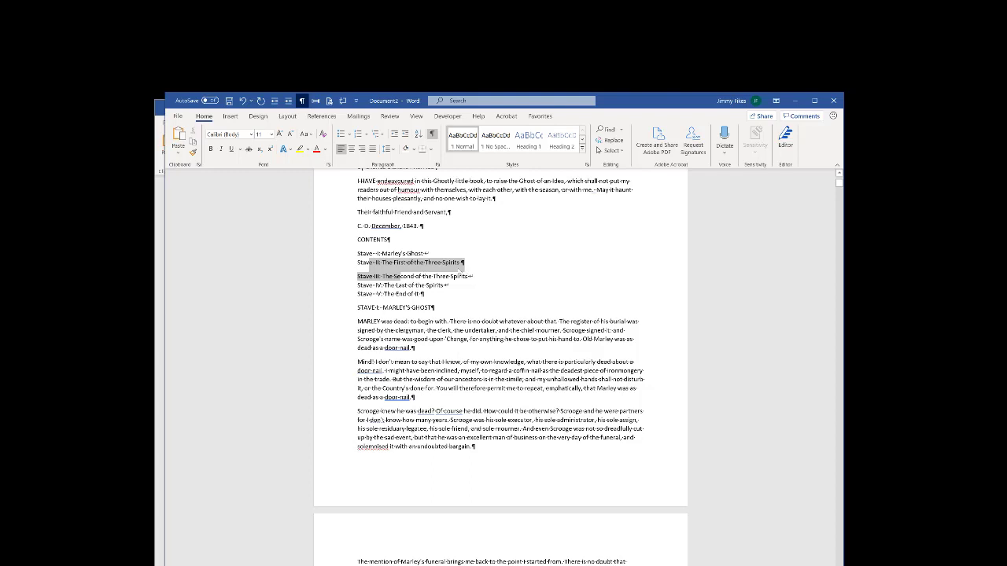
pyautogui.click(463, 264)
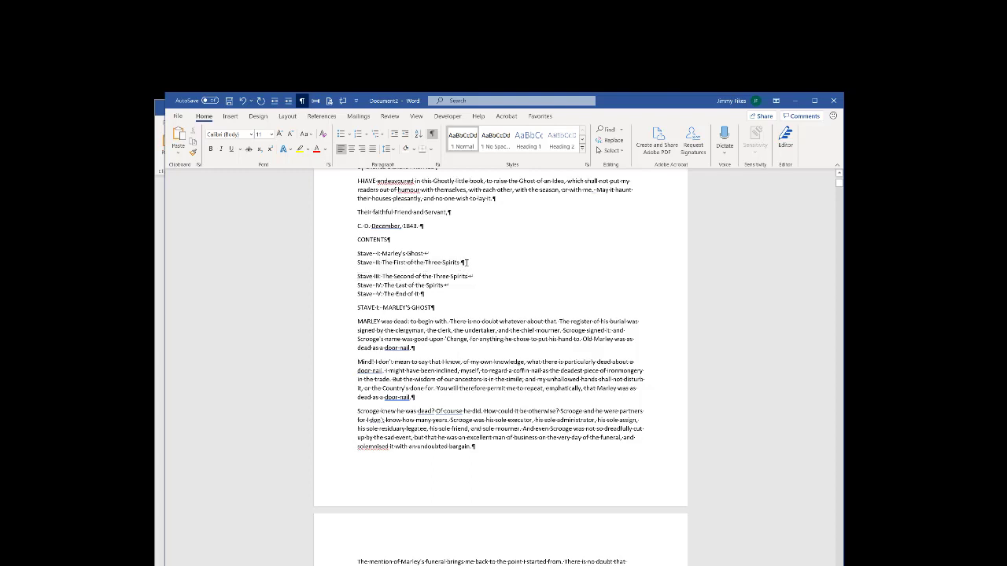
pyautogui.press('Delete')
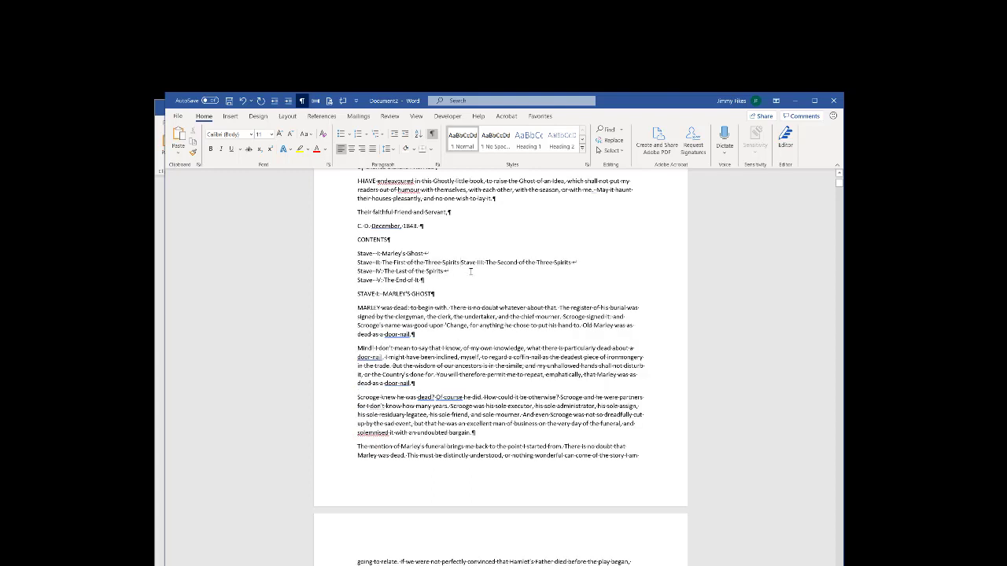
pyautogui.hotkey('shift', 'Return')
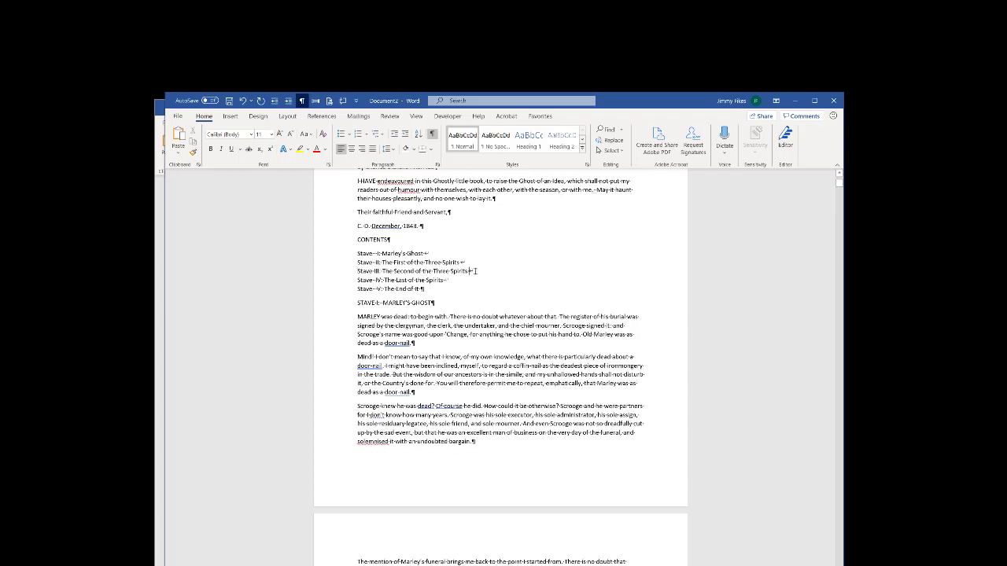
# Indent the "Tabs" line by four tab stops and add several more tabs after the word
pyautogui.scroll(5, 439, 283)
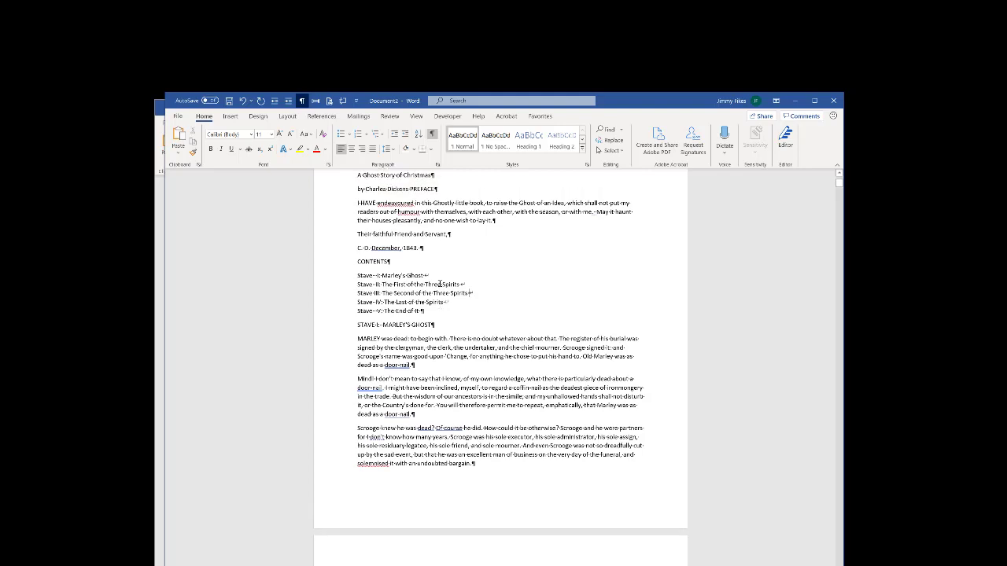
pyautogui.click(356, 244)
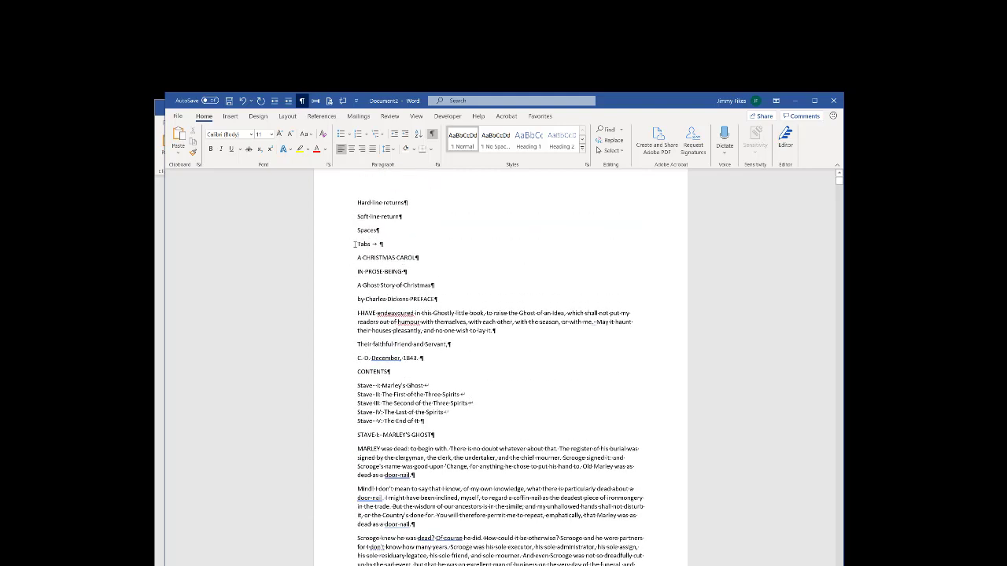
pyautogui.press('Tab')
pyautogui.press('Tab')
pyautogui.press('Tab')
pyautogui.press('Tab')
pyautogui.click(461, 244)
pyautogui.press('Tab')
pyautogui.press('Tab')
pyautogui.press('Tab')
pyautogui.press('Tab')
pyautogui.press('Tab')
# Examine the space marks between the words of the preface paragraph and on the following page
pyautogui.scroll(-1, 442, 300)
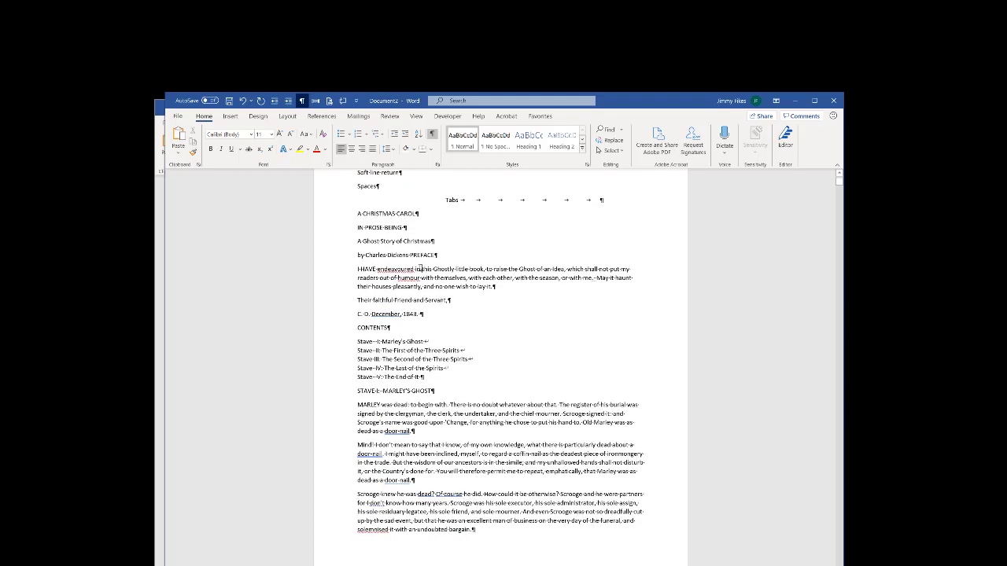
pyautogui.moveTo(415, 269); pyautogui.dragTo(430, 274)
pyautogui.click(430, 277)
pyautogui.scroll(-3, 428, 283)
pyautogui.scroll(-15, 429, 283)
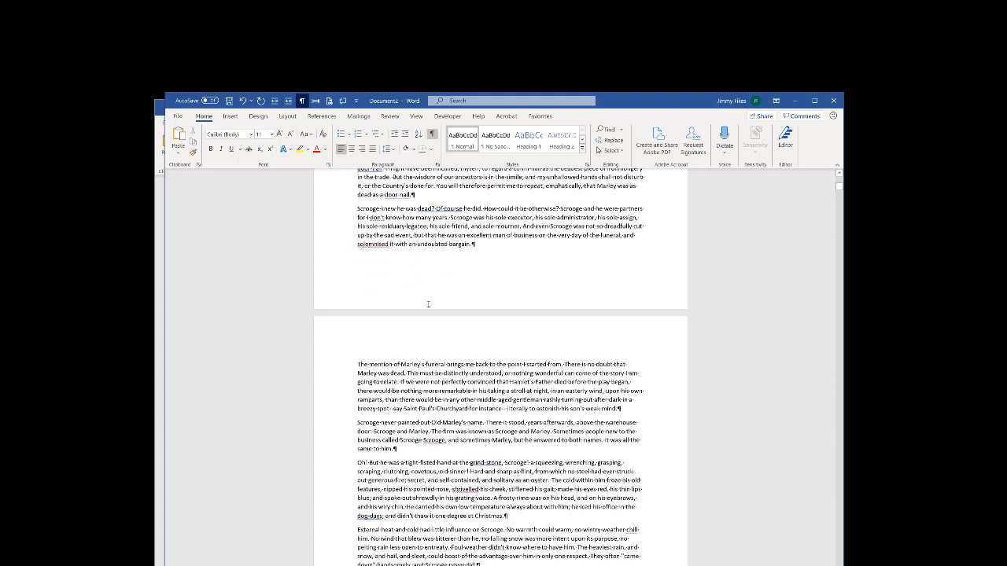
# Compare the "God bless you, merry gentleman!" line with nonprinting characters hidden and shown, selecting the line in between
pyautogui.scroll(-15, 428, 304)
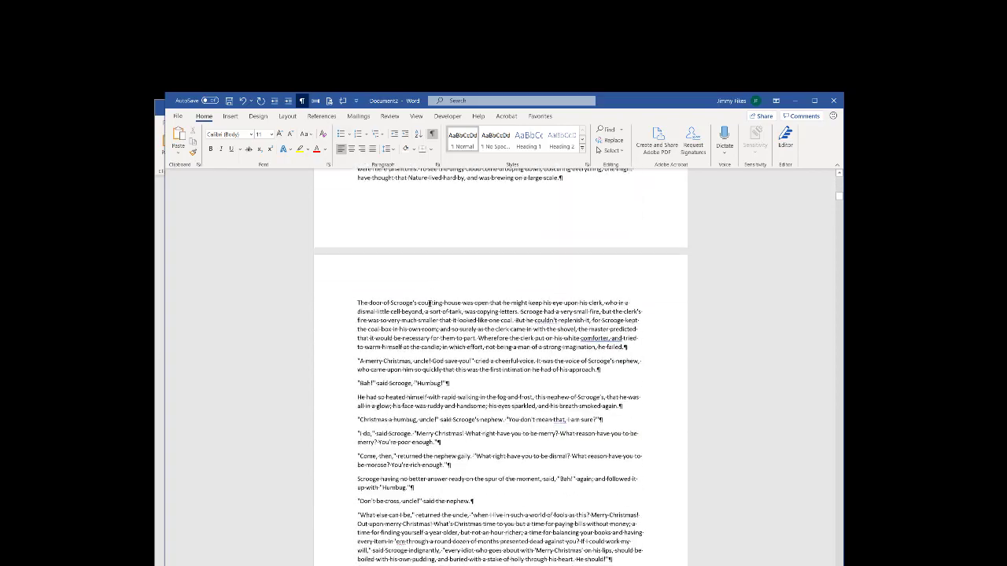
pyautogui.scroll(1, 427, 309)
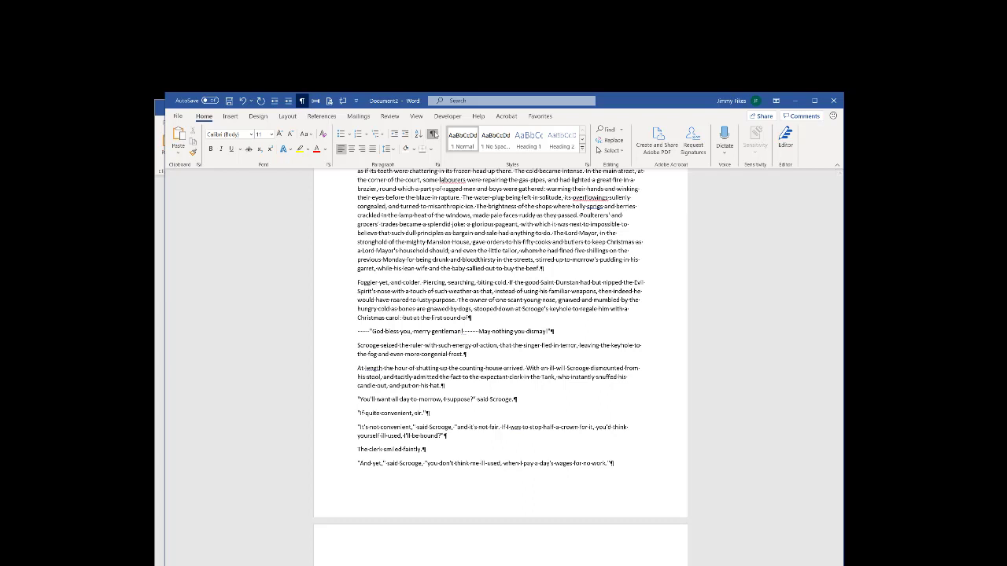
pyautogui.click(432, 134)
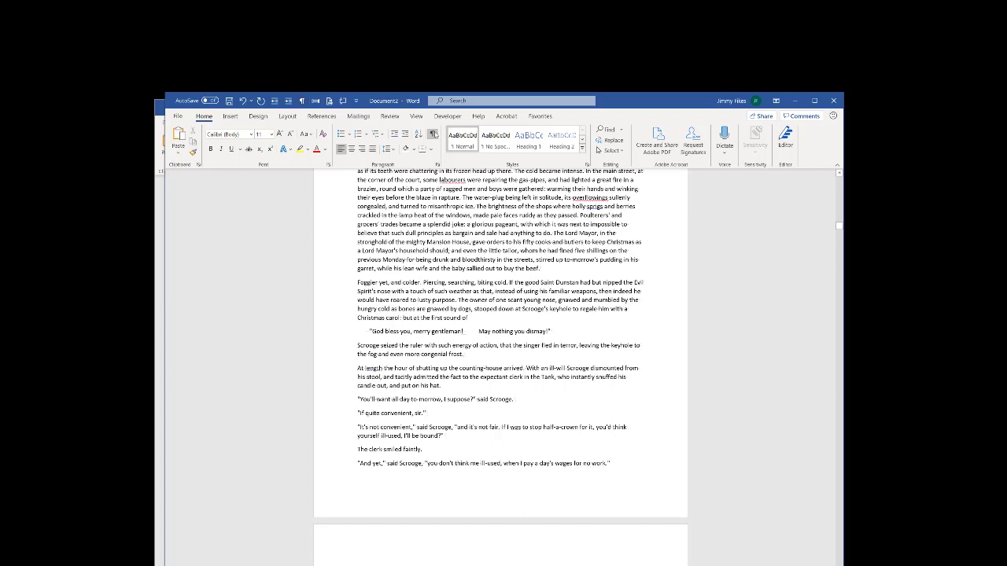
pyautogui.click(327, 334)
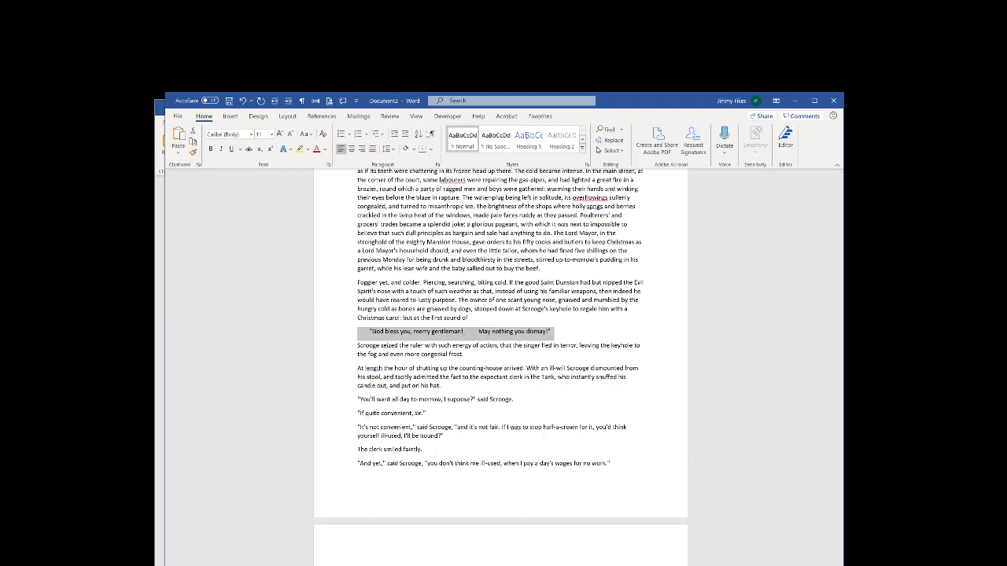
pyautogui.click(431, 134)
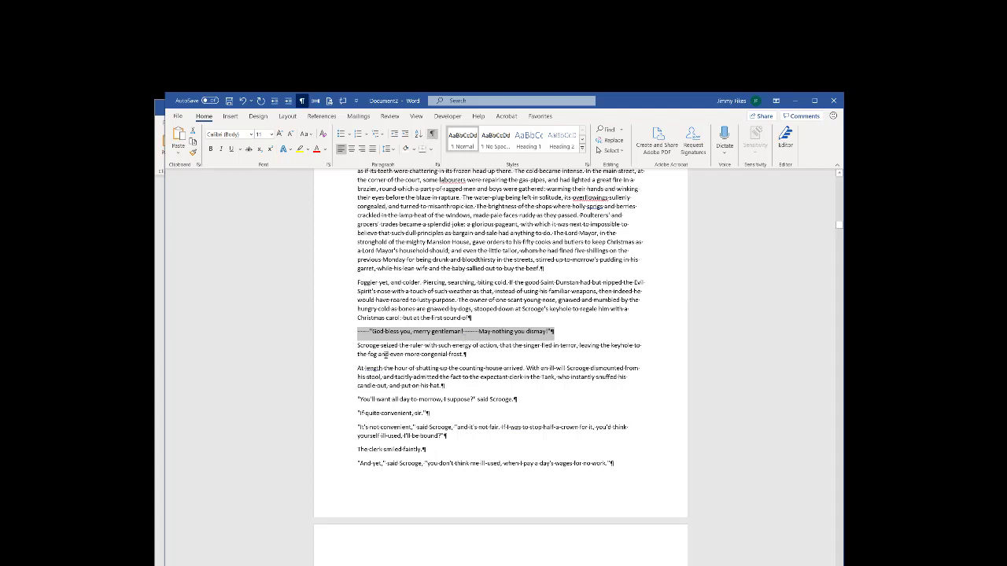
# Delete all the leading spaces before the "God bless you, merry gentleman!" line so it starts at the margin
pyautogui.click(386, 354)
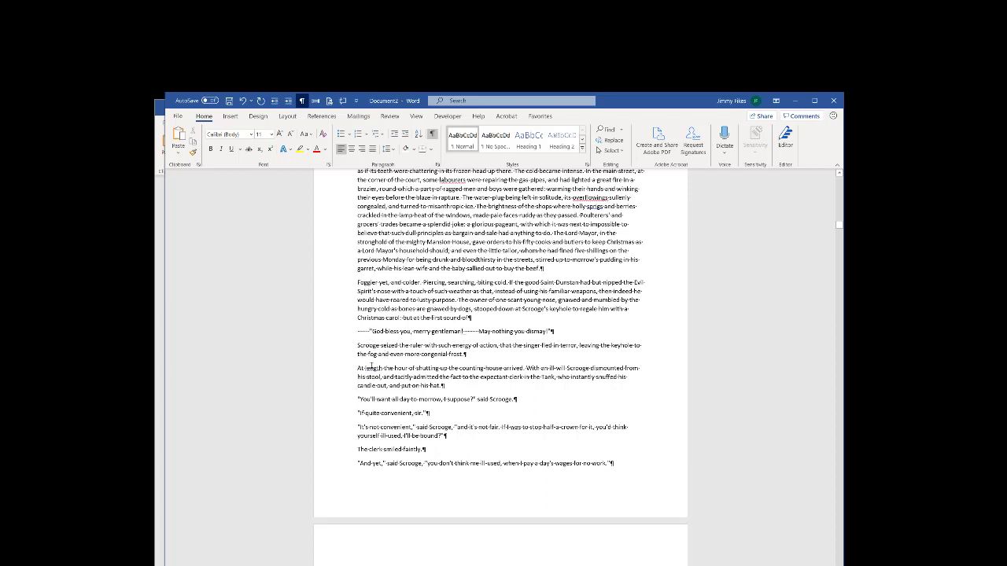
pyautogui.press('BackSpace')
pyautogui.press('BackSpace')
pyautogui.press('BackSpace')
pyautogui.press('BackSpace')
pyautogui.press('BackSpace')
pyautogui.press('BackSpace')
pyautogui.press('BackSpace')
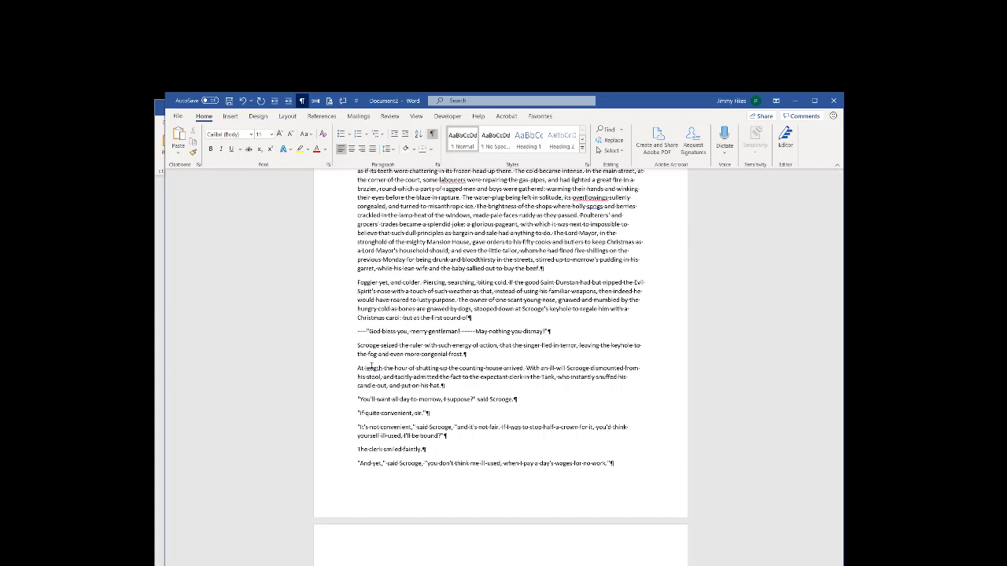
pyautogui.press('BackSpace')
pyautogui.press('BackSpace')
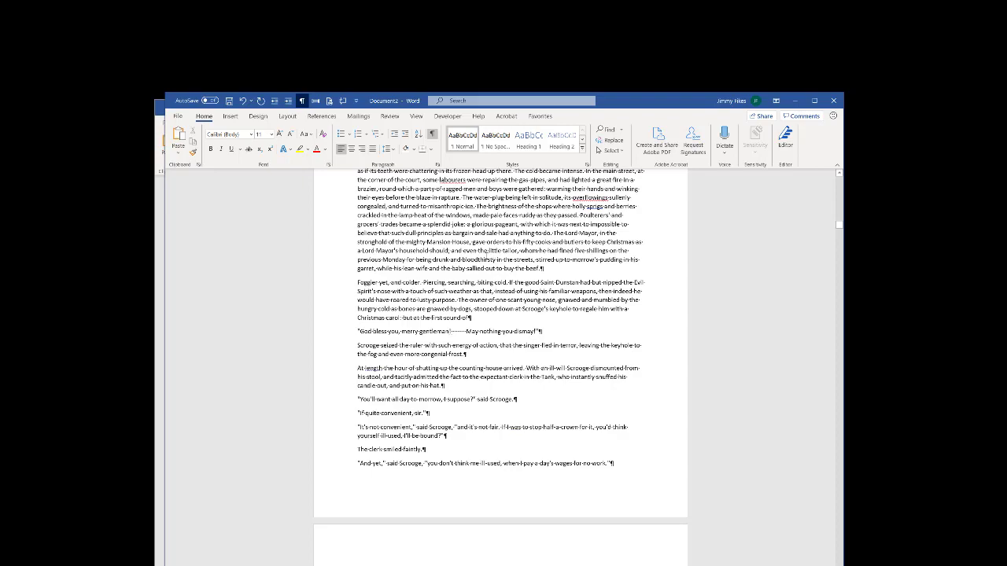
# Return to the first page and select the text from the "A CHRISTMAS CAROL" title into the second paragraph of Stave I
pyautogui.scroll(10, 483, 260)
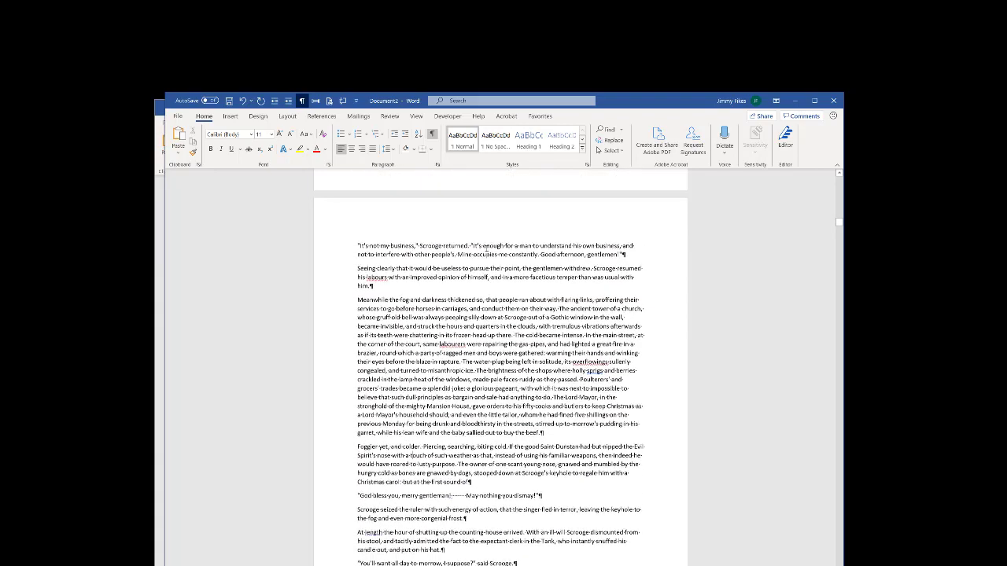
pyautogui.scroll(10, 487, 248)
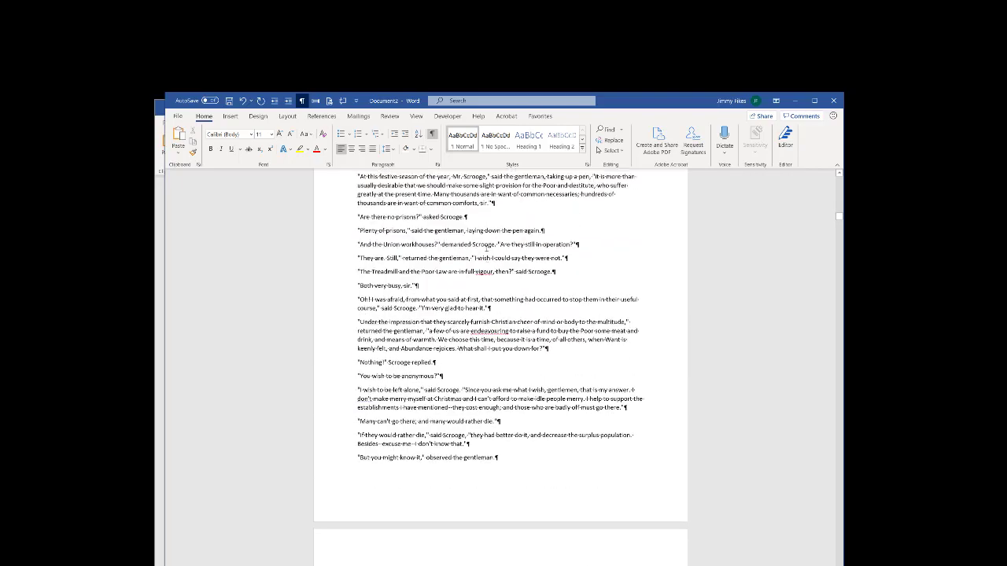
pyautogui.scroll(10, 486, 250)
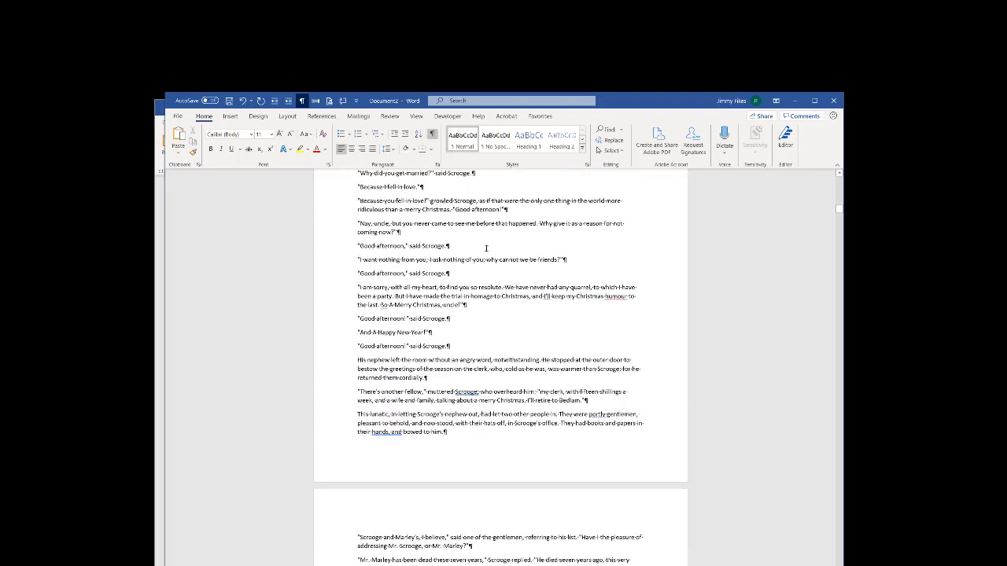
pyautogui.scroll(10, 486, 251)
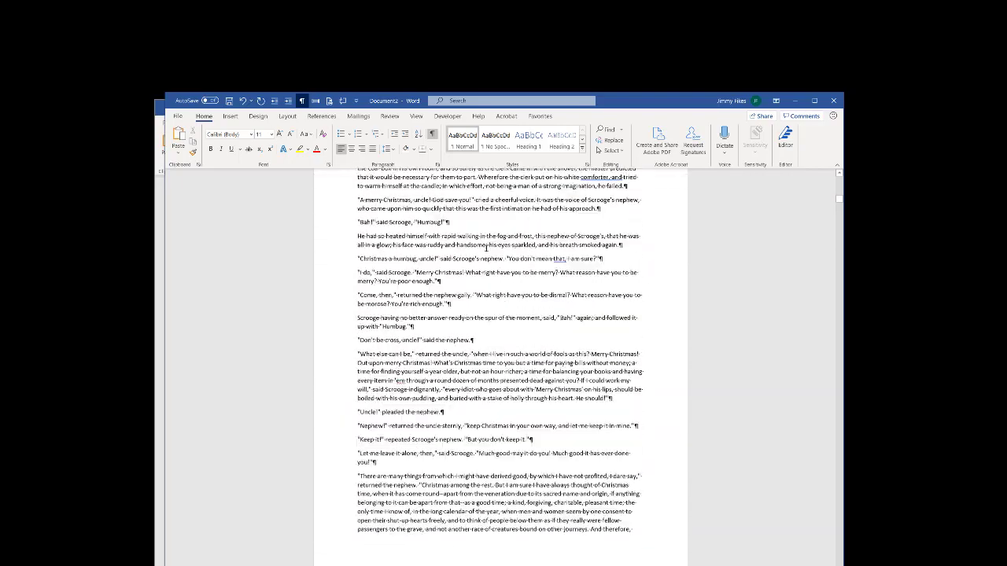
pyautogui.scroll(10, 486, 249)
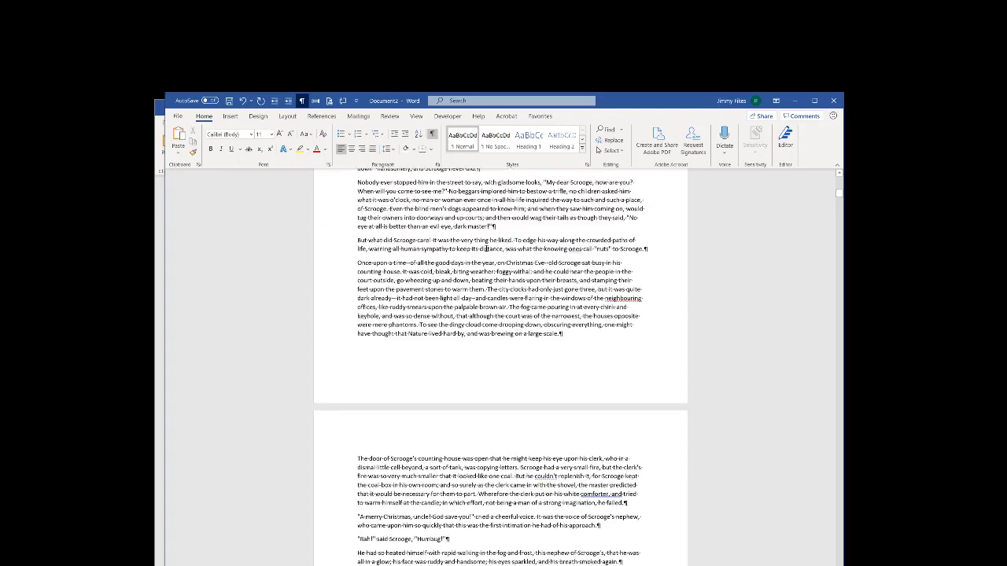
pyautogui.scroll(10, 486, 249)
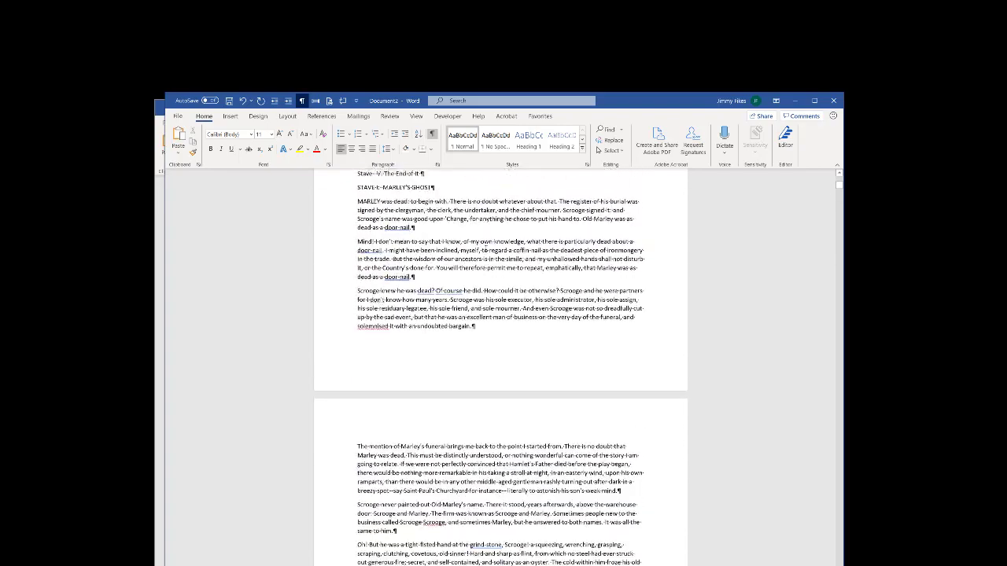
pyautogui.scroll(5, 485, 248)
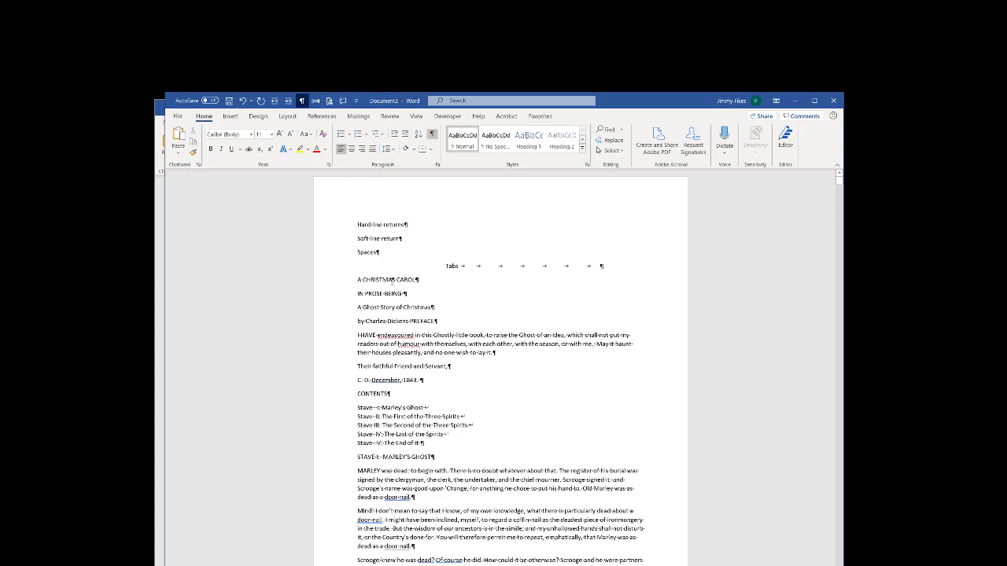
pyautogui.moveTo(391, 279); pyautogui.dragTo(385, 528)
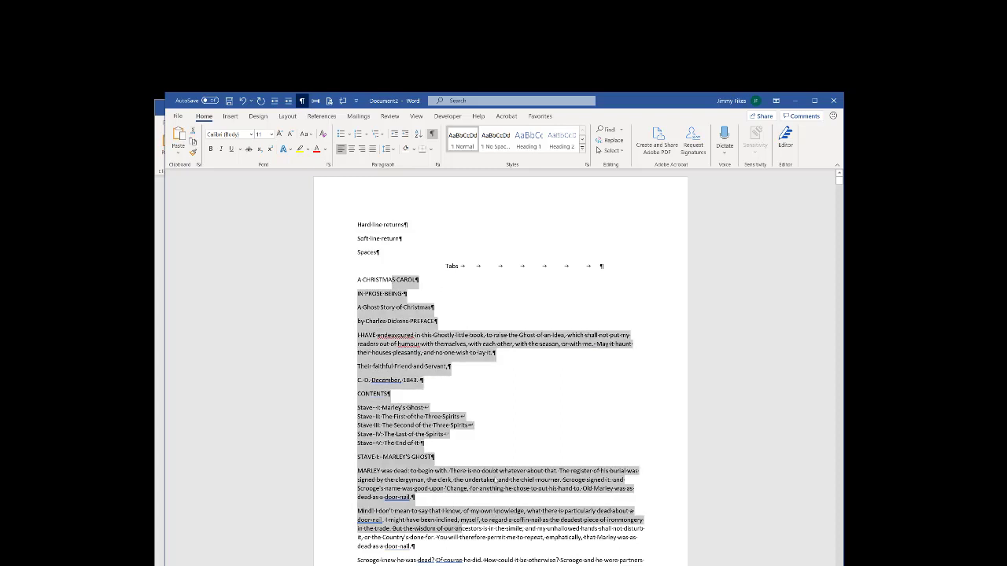
pyautogui.scroll(-1, 492, 475)
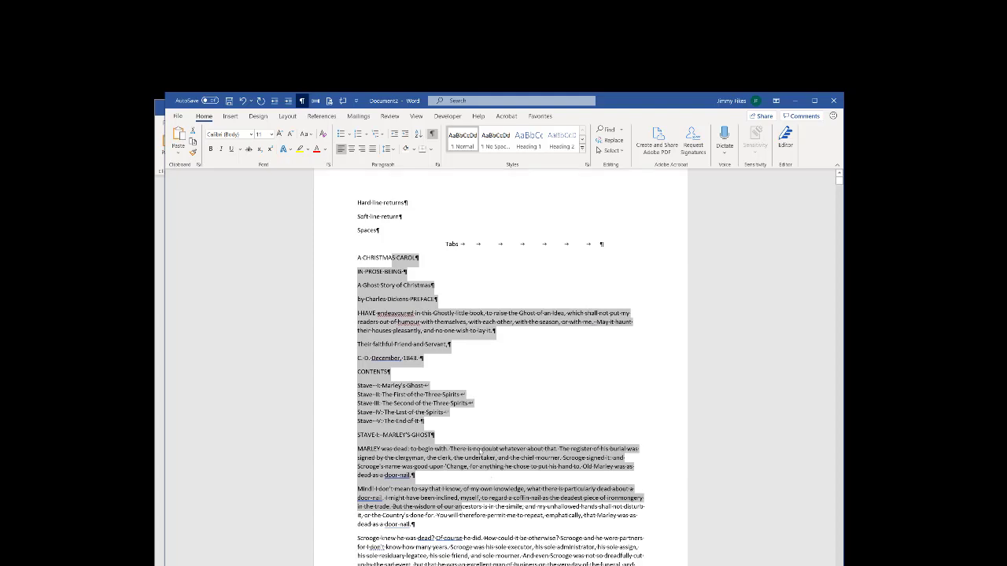